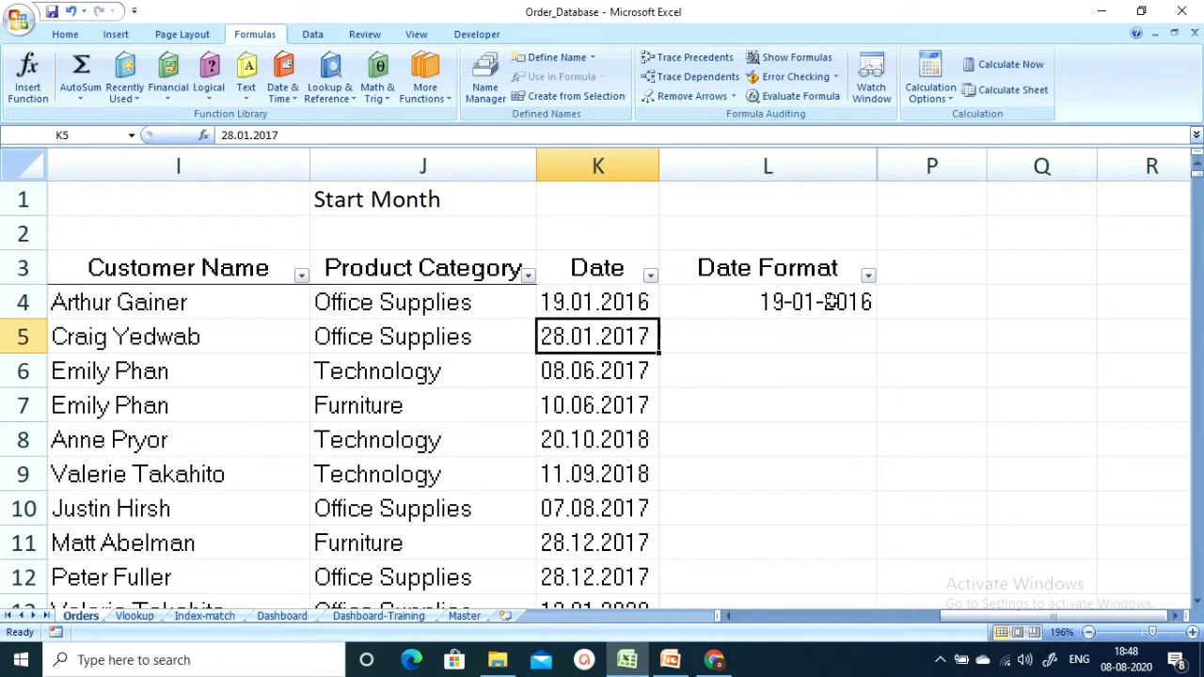
# Step: Try extracting the month from the Date value in K5 with =MONTH(K5) in cell L5, and clear the cell
pyautogui.press('Right')
pyautogui.press('Left')
pyautogui.press('Right')
pyautogui.press('Left')
pyautogui.press('Right')
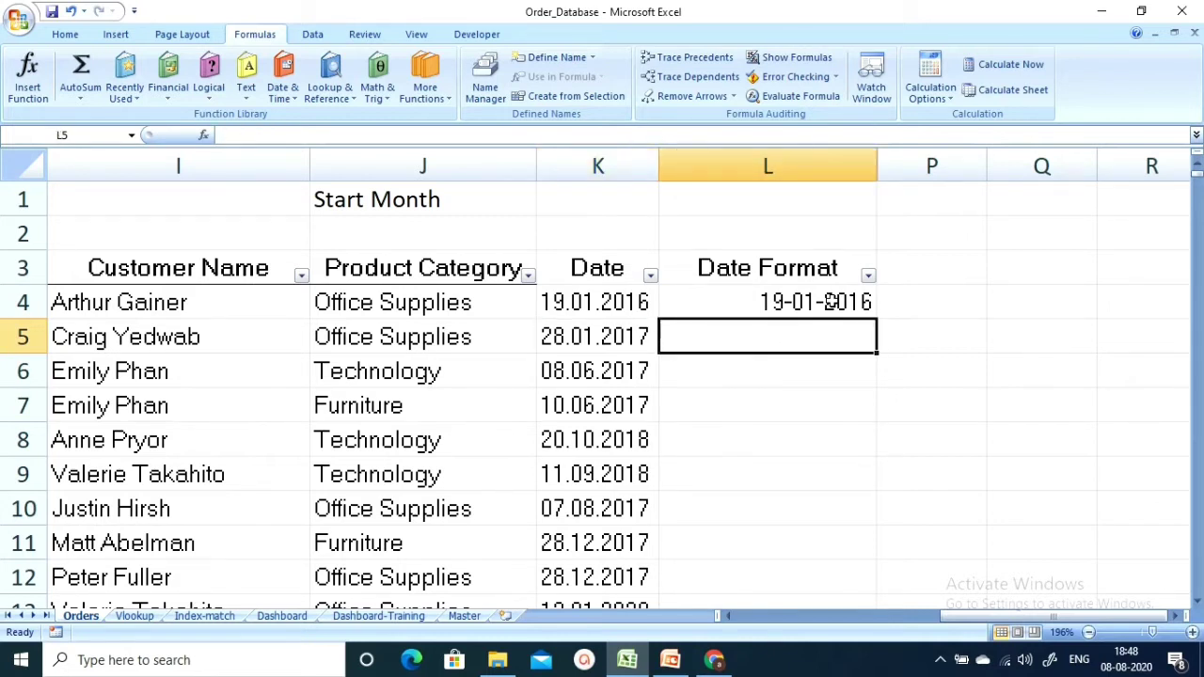
pyautogui.write('=')
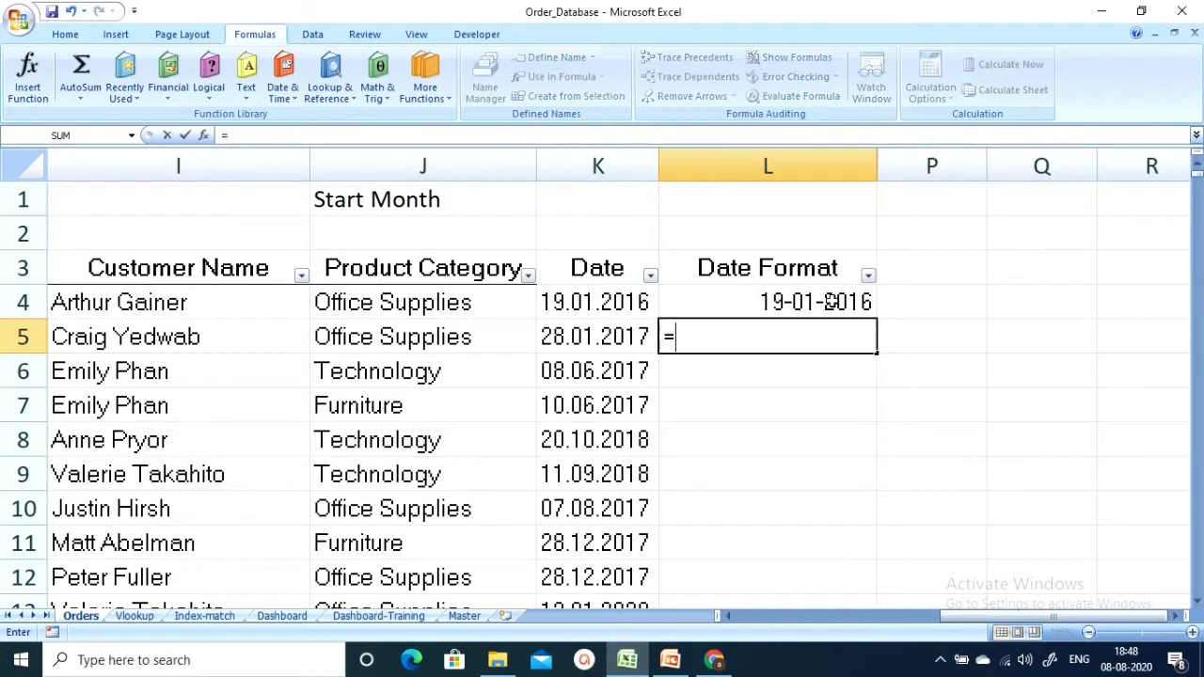
pyautogui.write('mto')
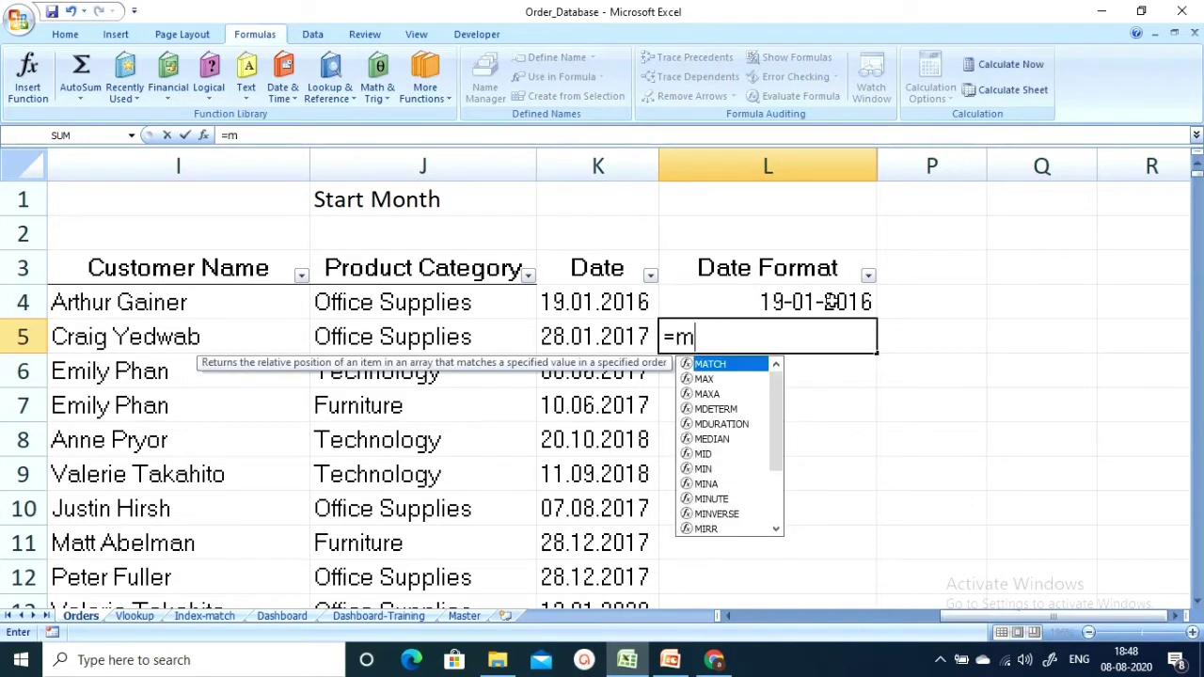
pyautogui.press('BackSpace')
pyautogui.press('BackSpace')
pyautogui.write('ont')
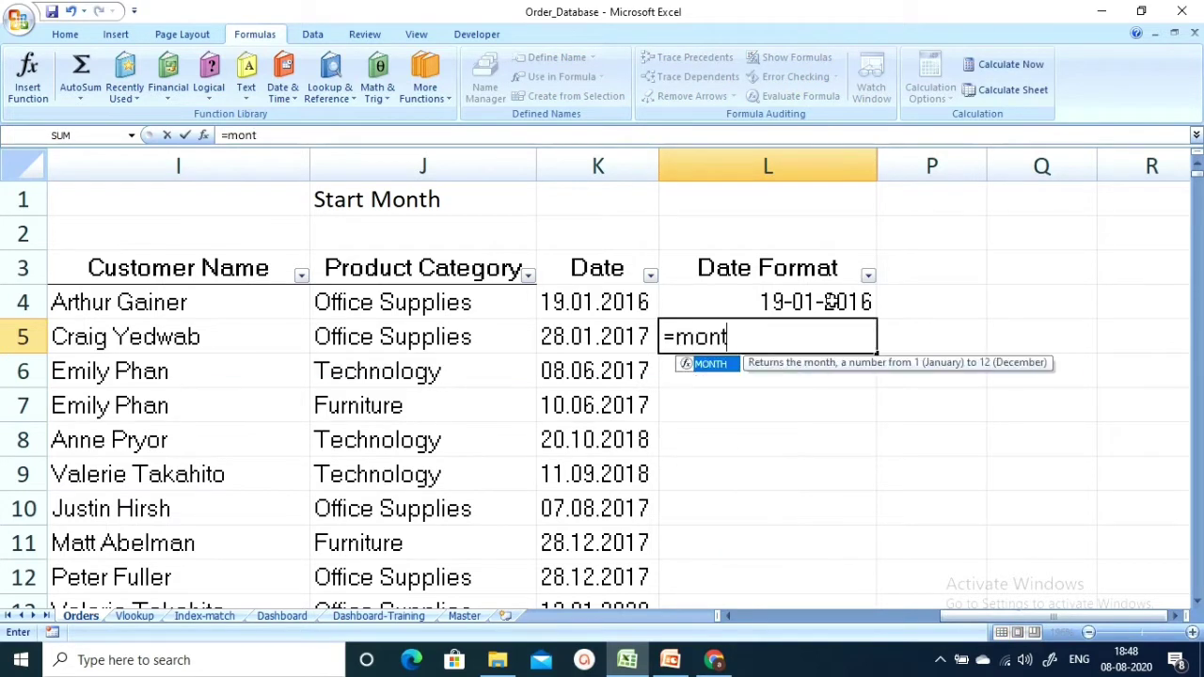
pyautogui.press('Tab')
pyautogui.press('Left')
pyautogui.write(')')
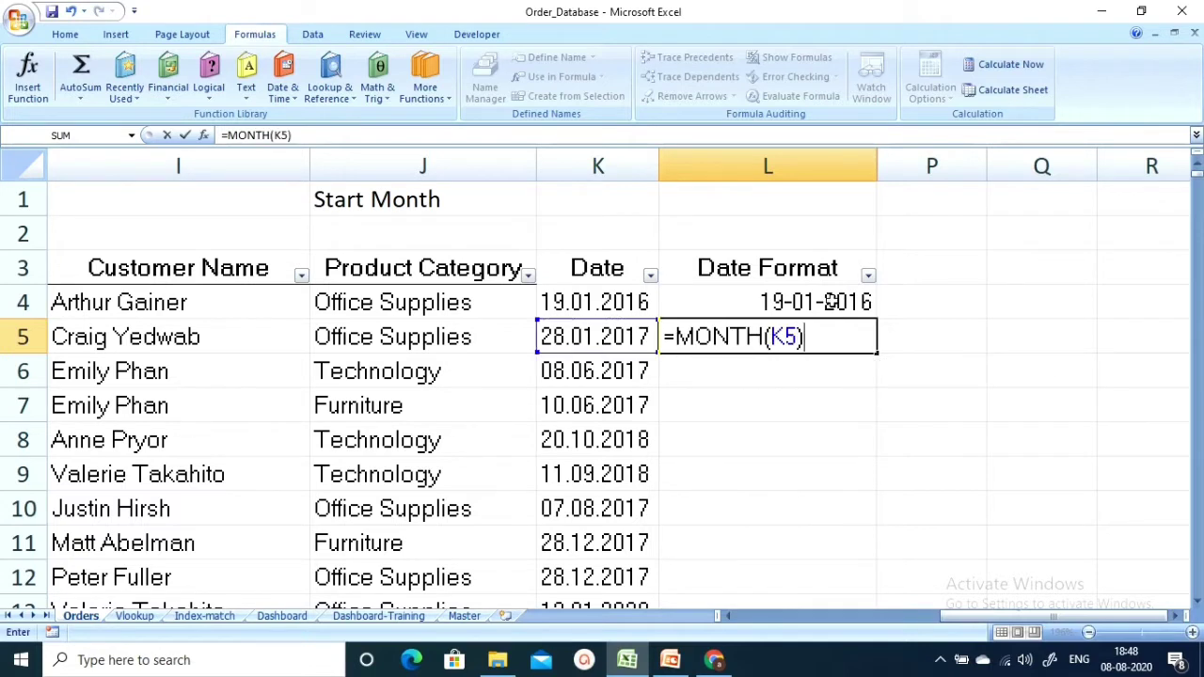
pyautogui.press('Return')
pyautogui.press('Up')
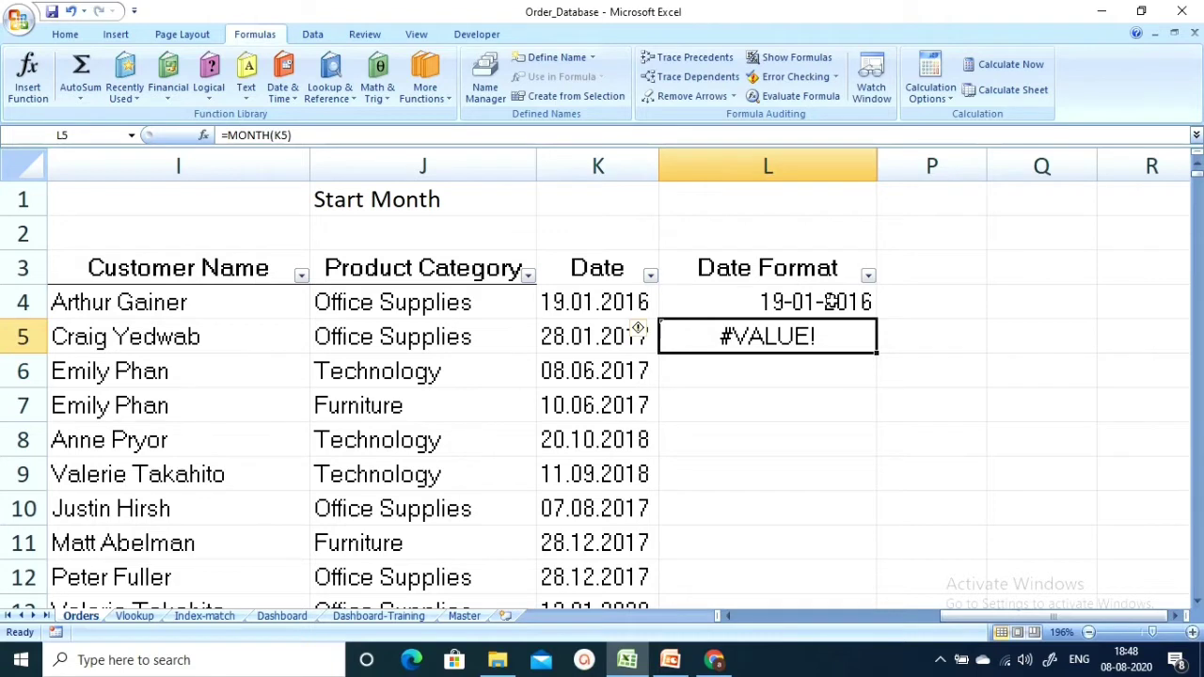
pyautogui.press('Delete')
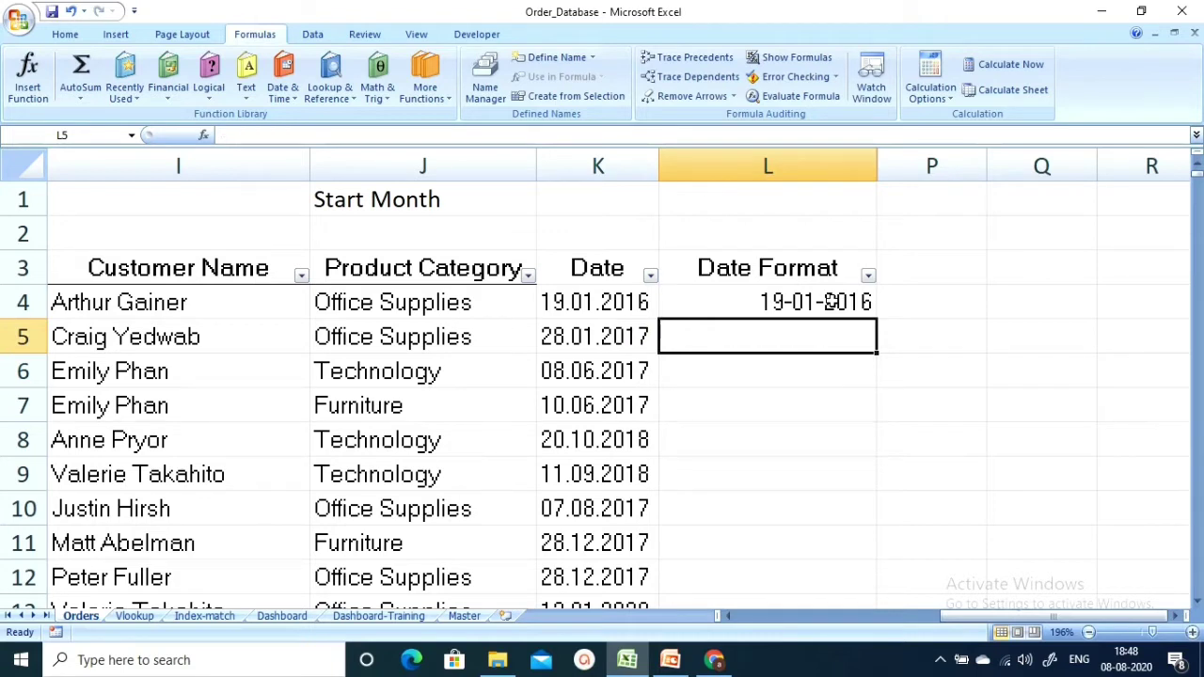
# Step: Replace every "." with "/" in the Date column from K4 down to K1010
pyautogui.press('Left')
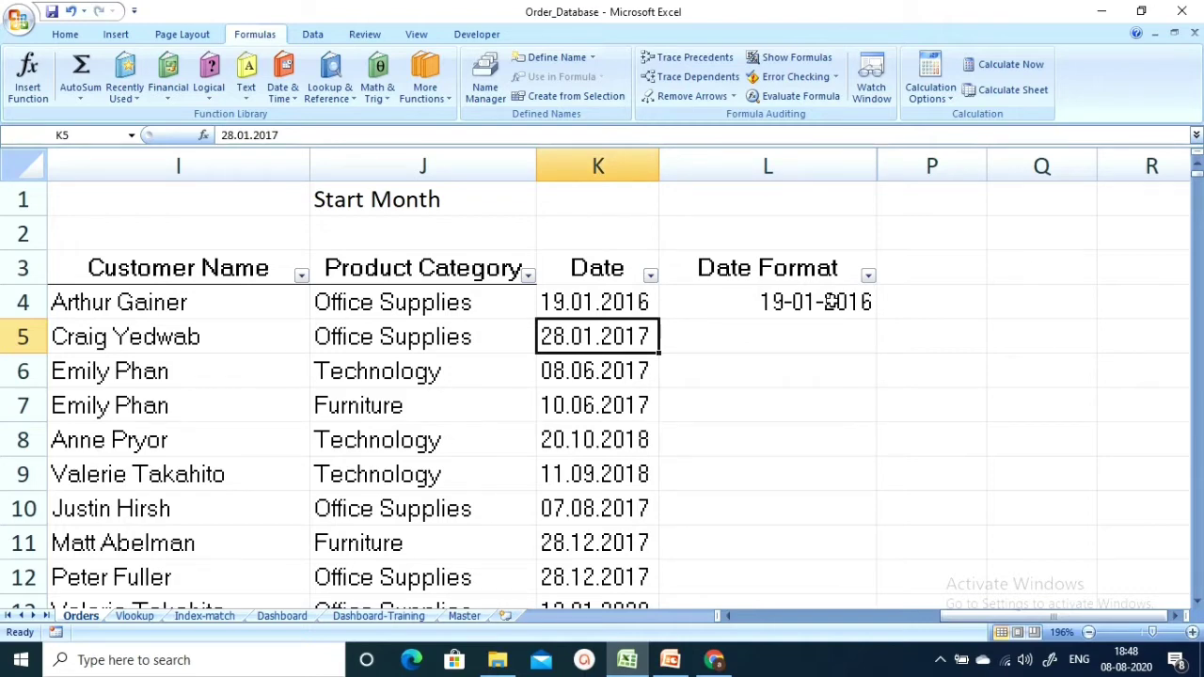
pyautogui.press('Up')
pyautogui.hotkey('ctrl', 'shift', 'Down')
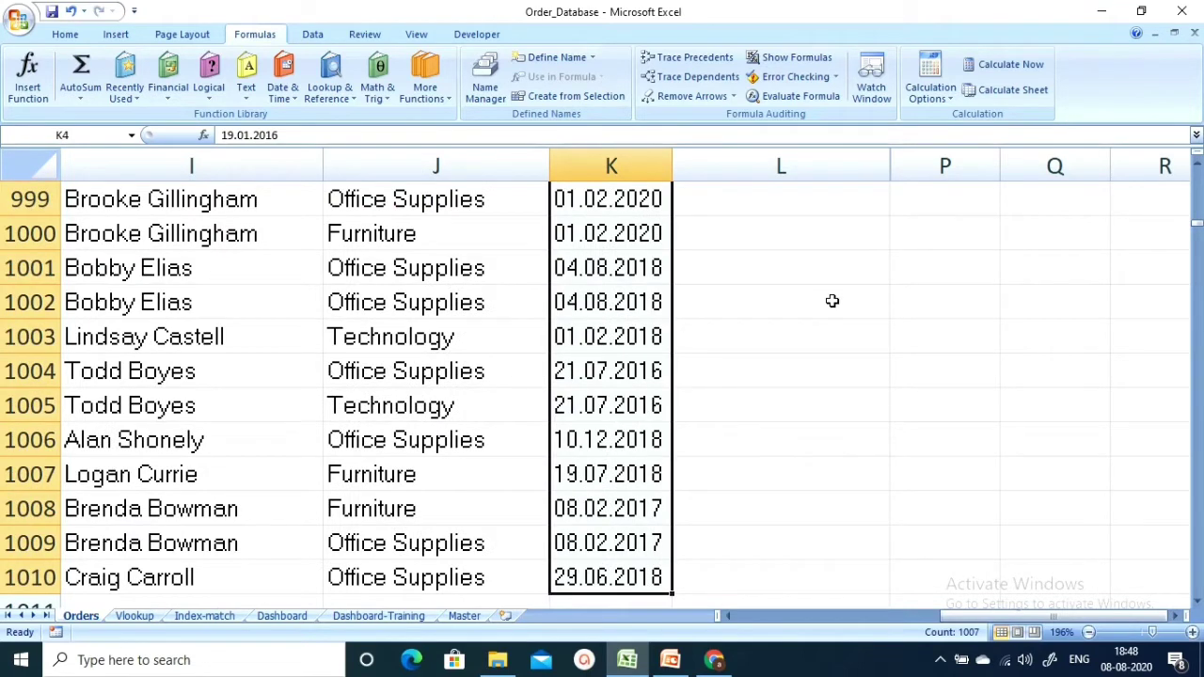
pyautogui.hotkey('ctrl', 'f')
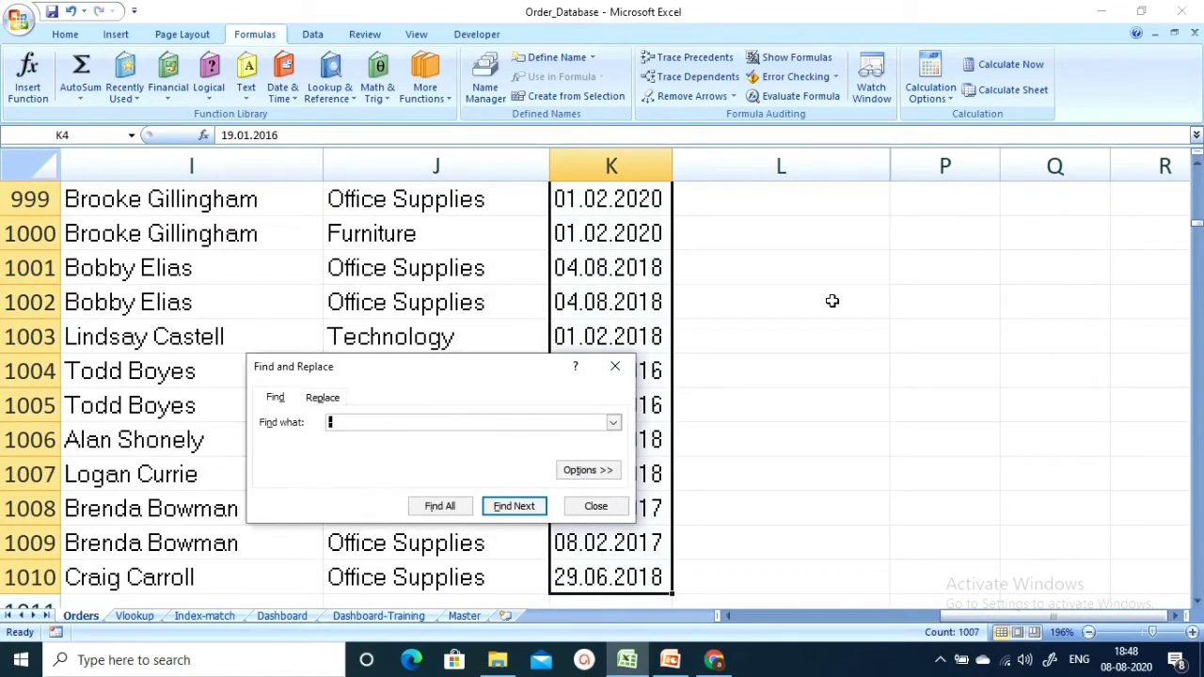
pyautogui.write('.')
pyautogui.click(323, 397)
pyautogui.write('/')
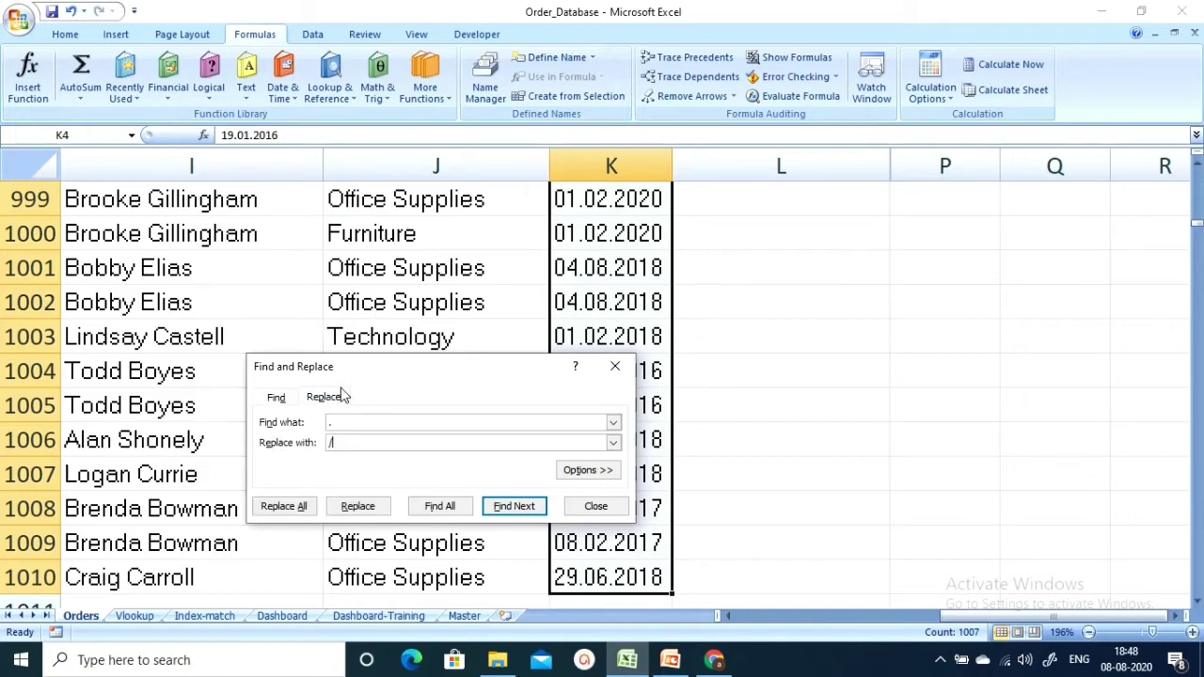
pyautogui.press('Return')
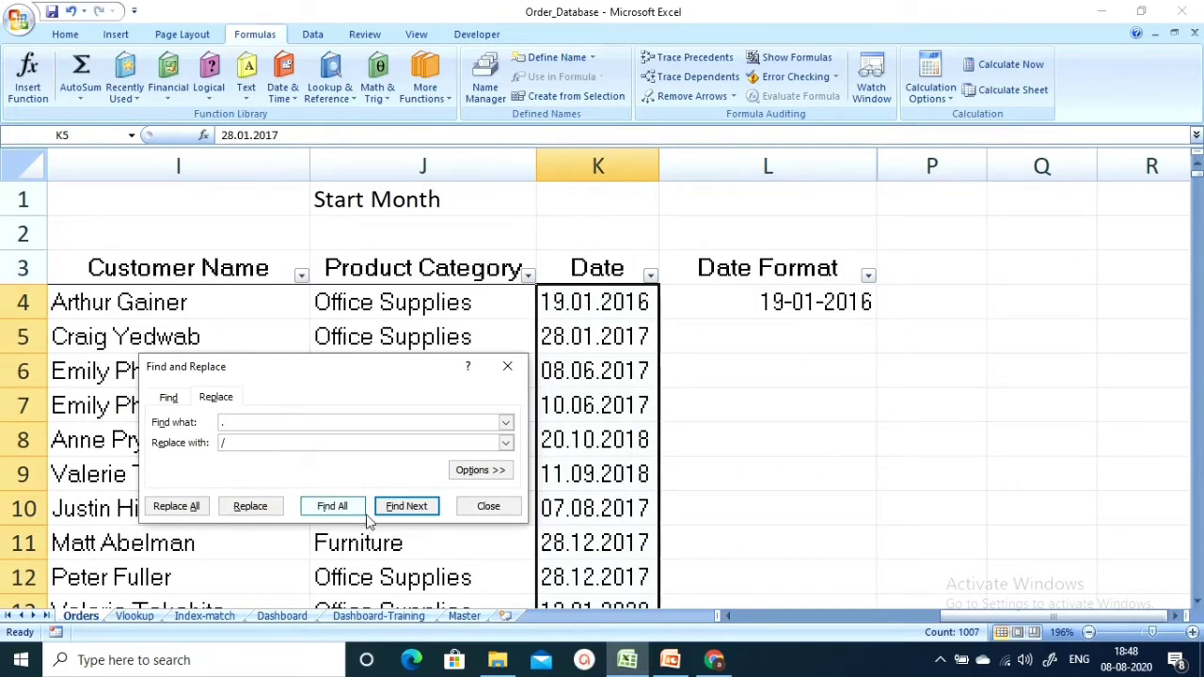
pyautogui.click(246, 508)
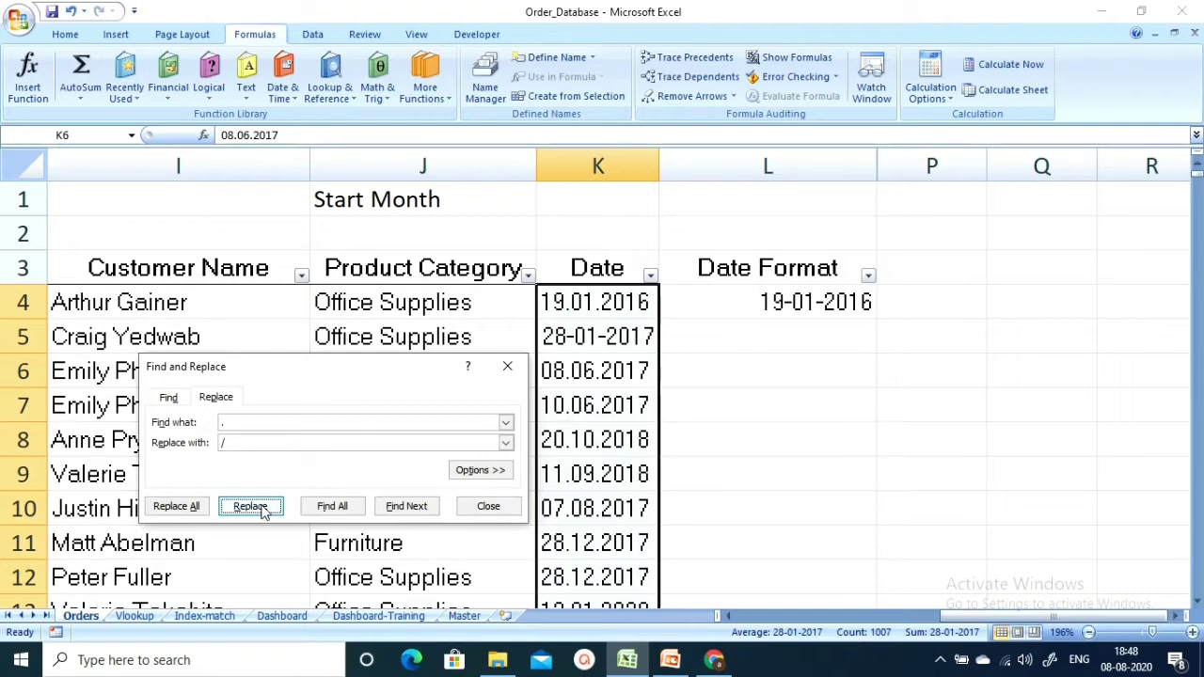
pyautogui.click(177, 506)
pyautogui.click(606, 393)
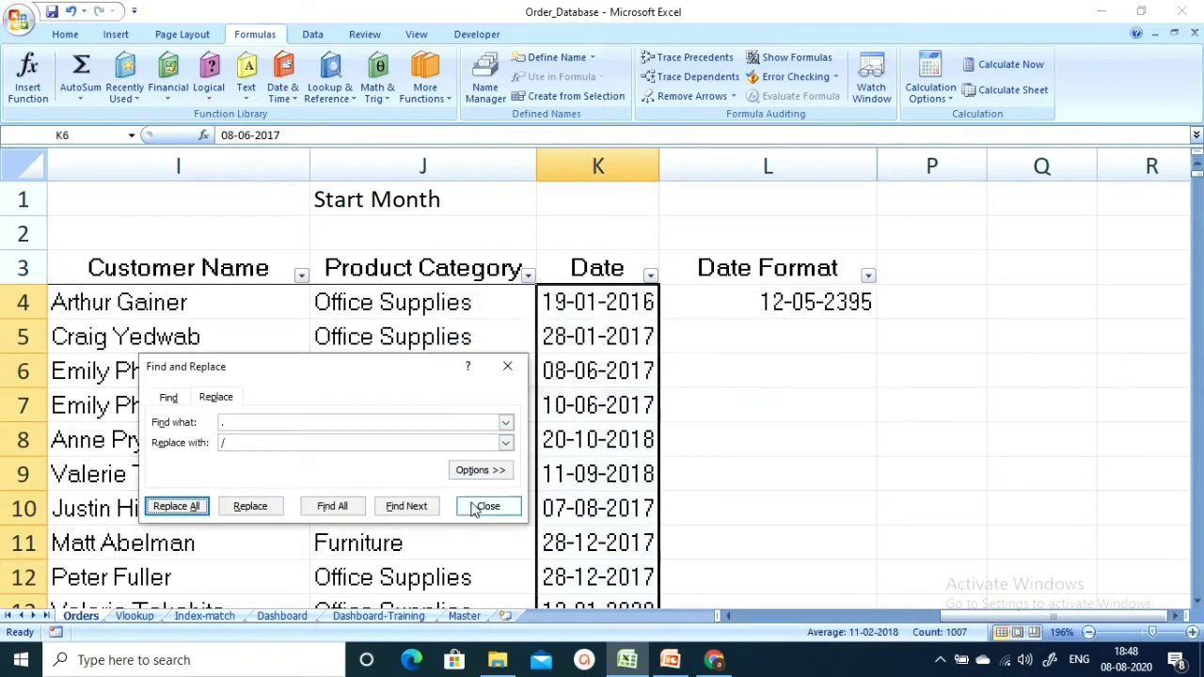
pyautogui.click(476, 508)
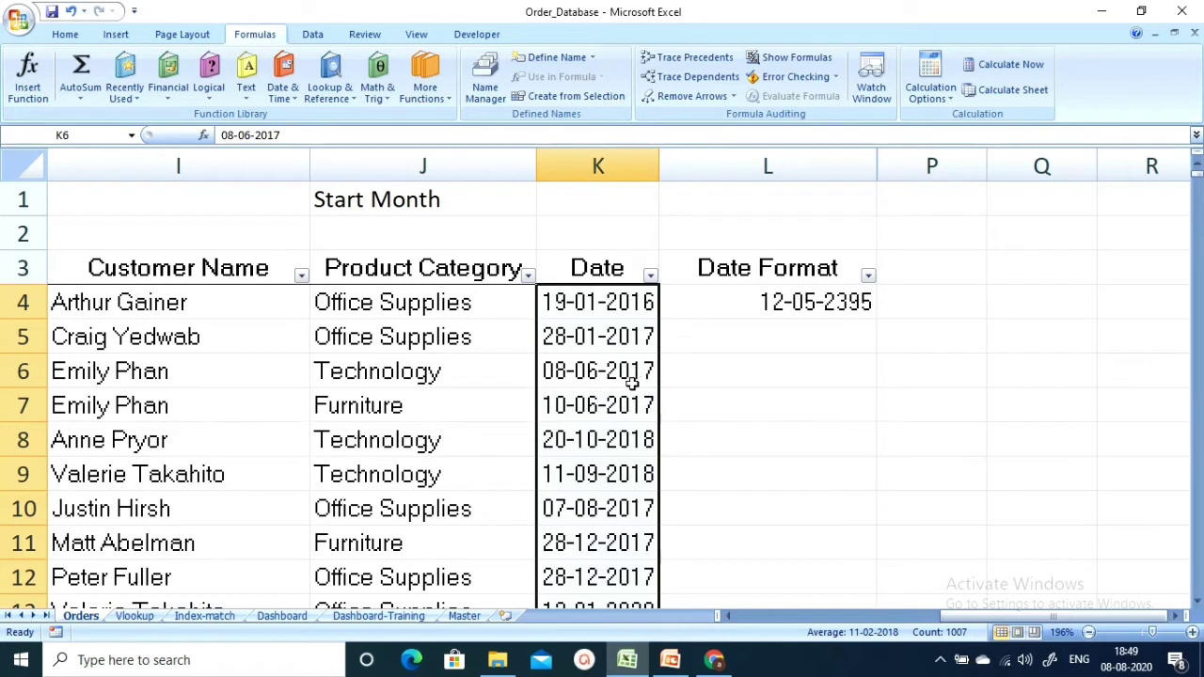
# Step: Undo the separator replacement in the Date column and inspect the existing formula in L4
pyautogui.hotkey('ctrl', 'z')
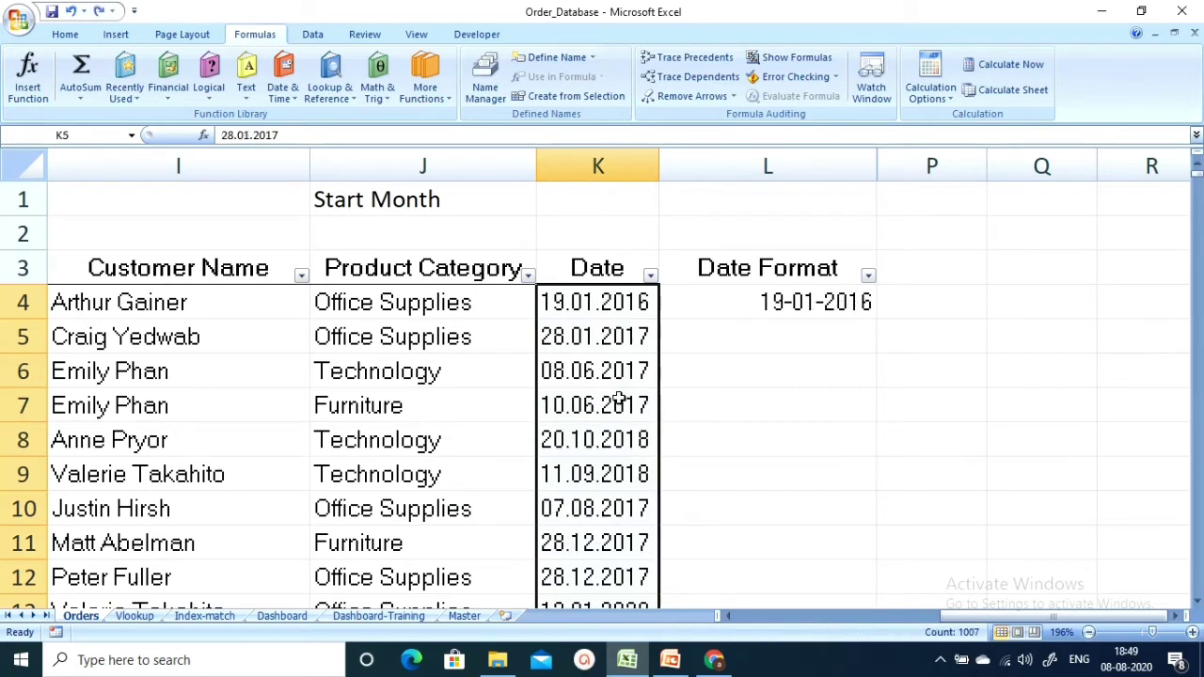
pyautogui.click(626, 332)
pyautogui.click(686, 301)
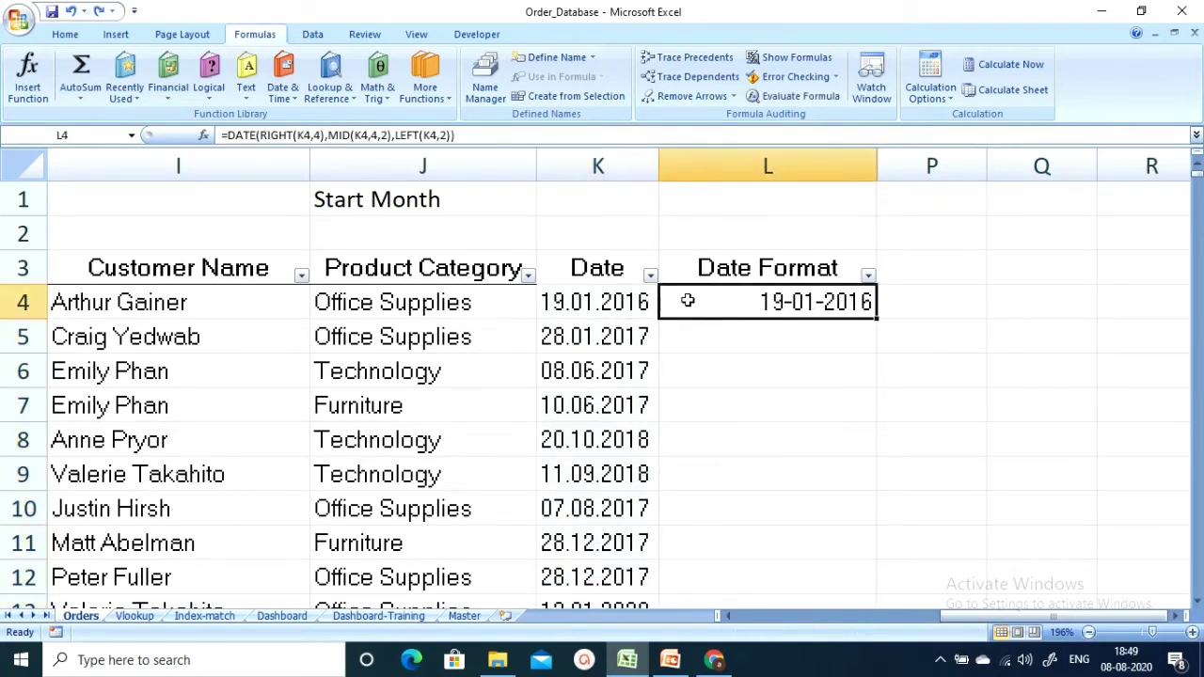
pyautogui.click(587, 313)
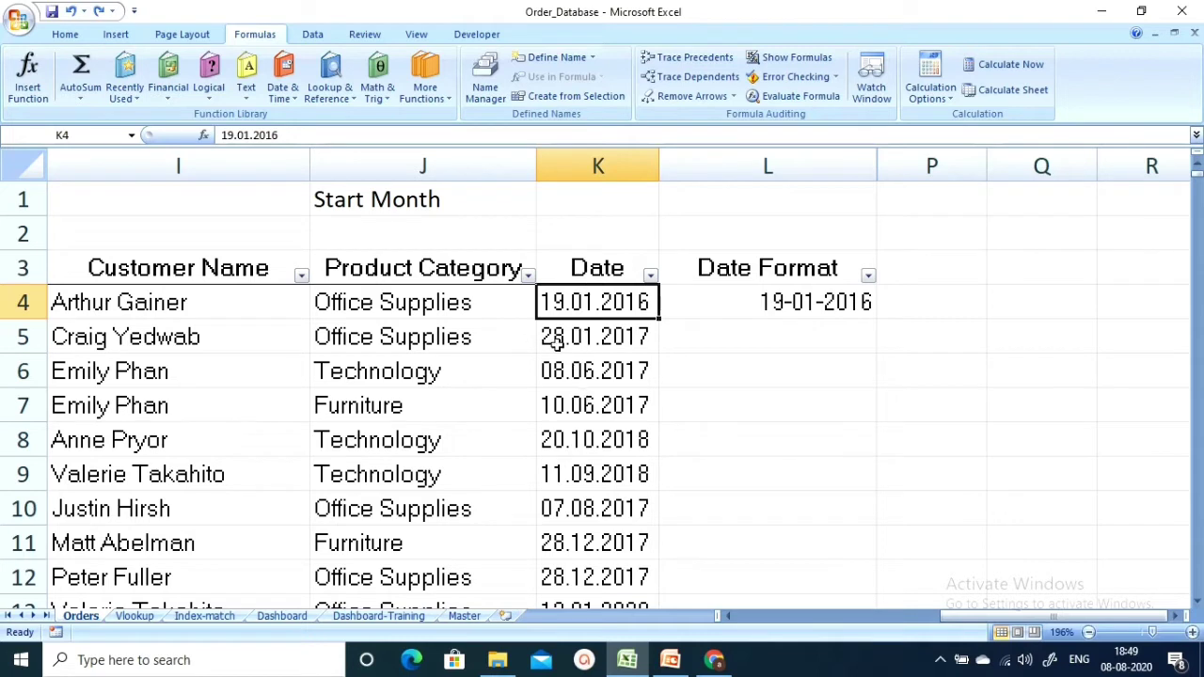
# Step: Start a new DATE formula in L4, using RIGHT(K4,4) as the year argument
pyautogui.click(705, 302)
pyautogui.write('=')
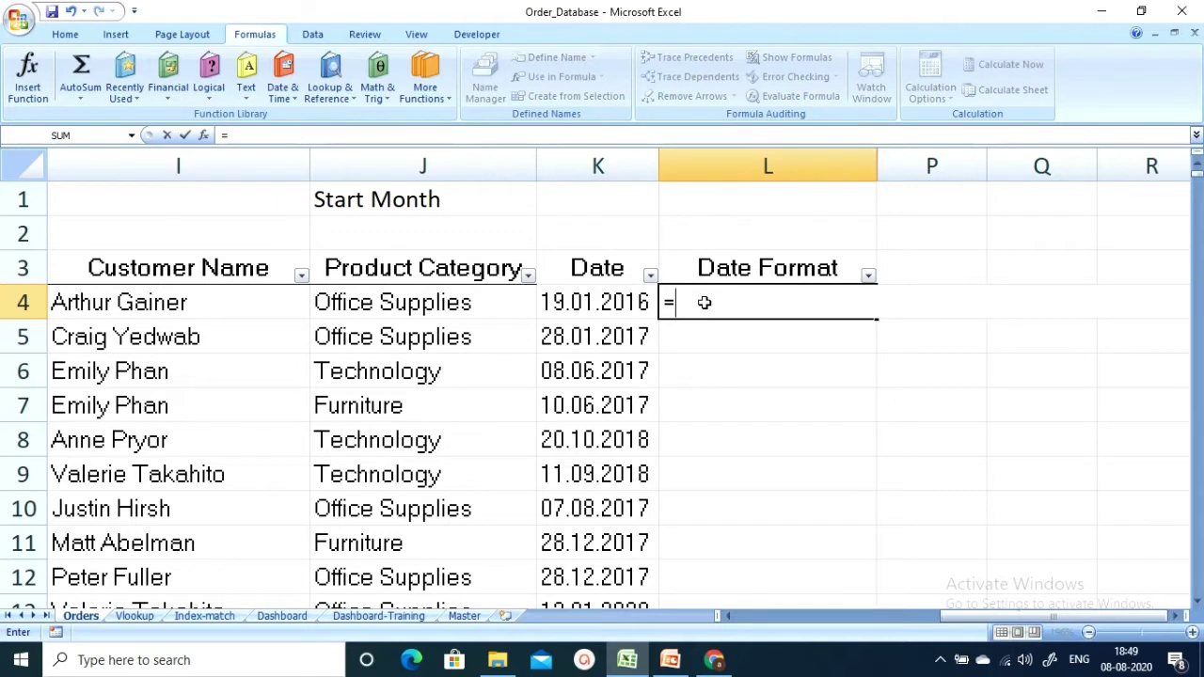
pyautogui.write('d')
pyautogui.press('Tab')
pyautogui.press('Left')
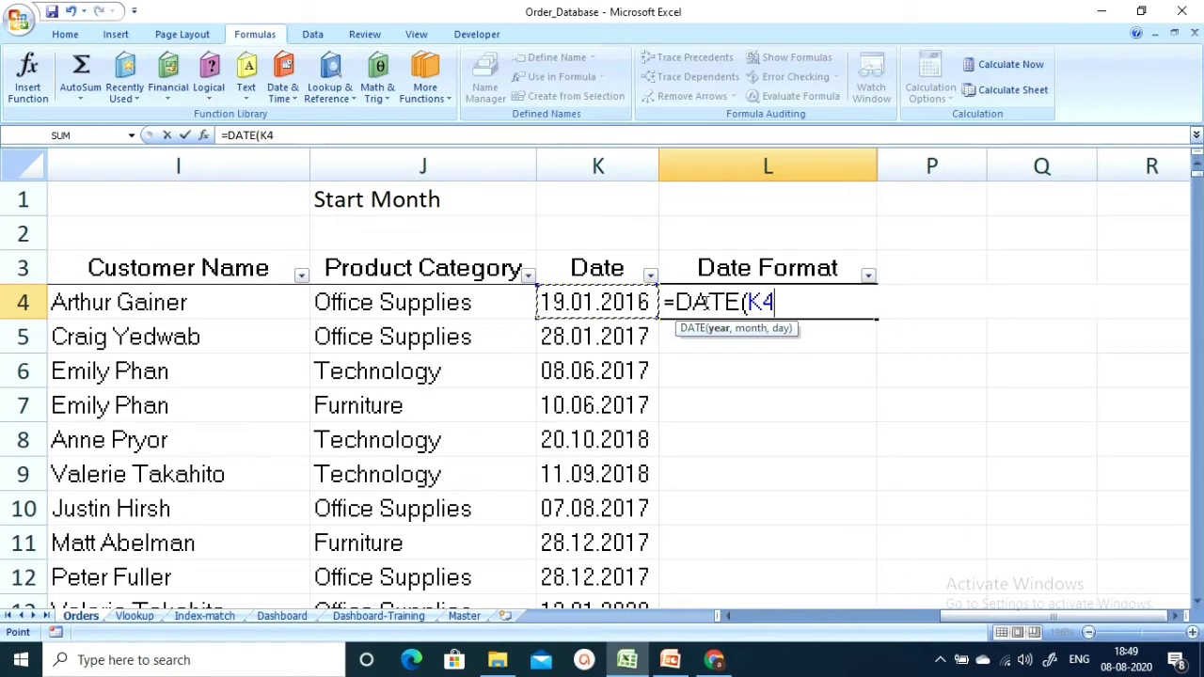
pyautogui.press('BackSpace')
pyautogui.press('BackSpace')
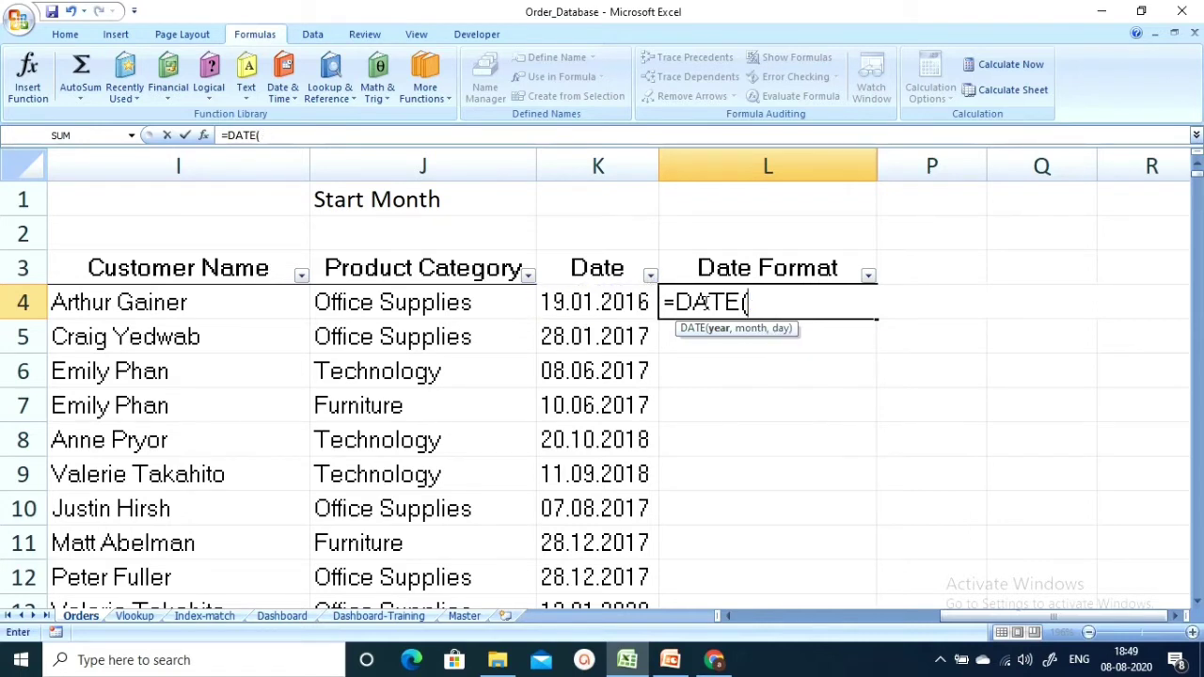
pyautogui.write('RIGHT(')
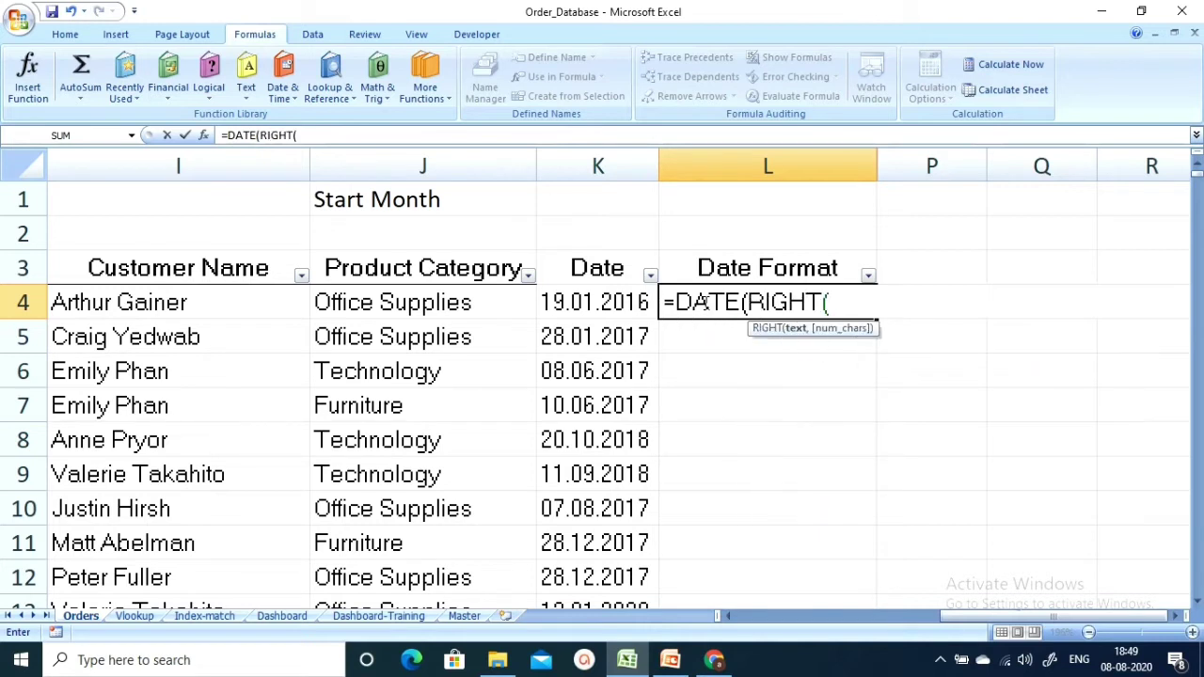
pyautogui.write('K4,')
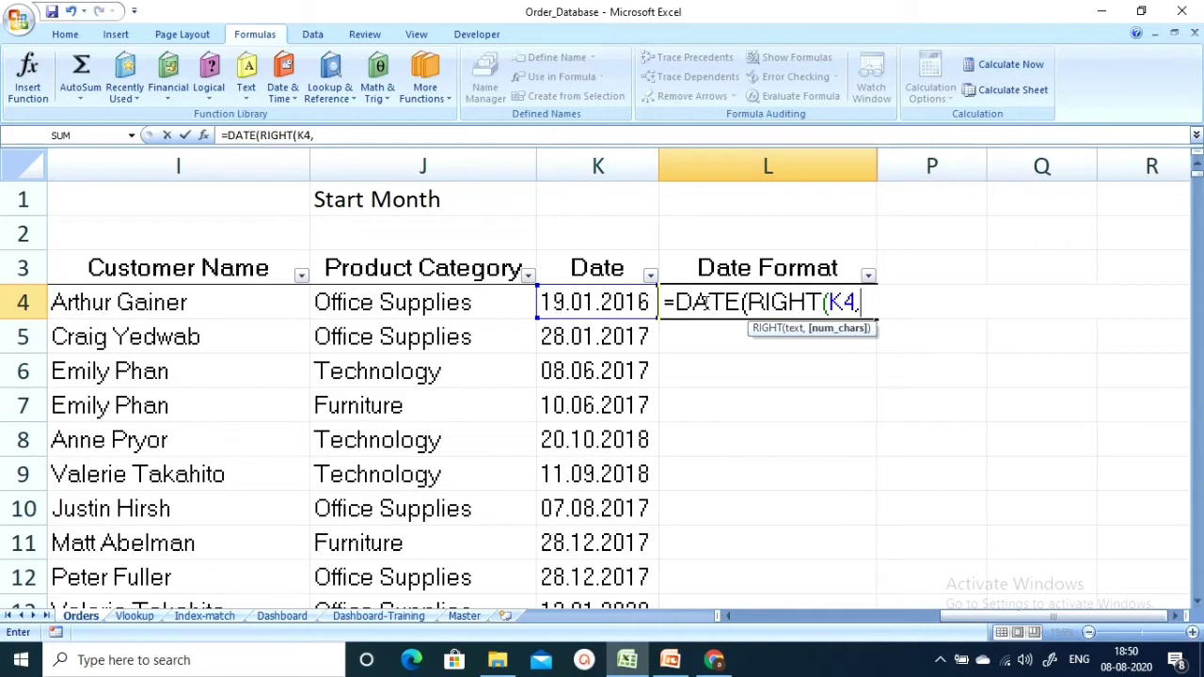
pyautogui.write('4),')
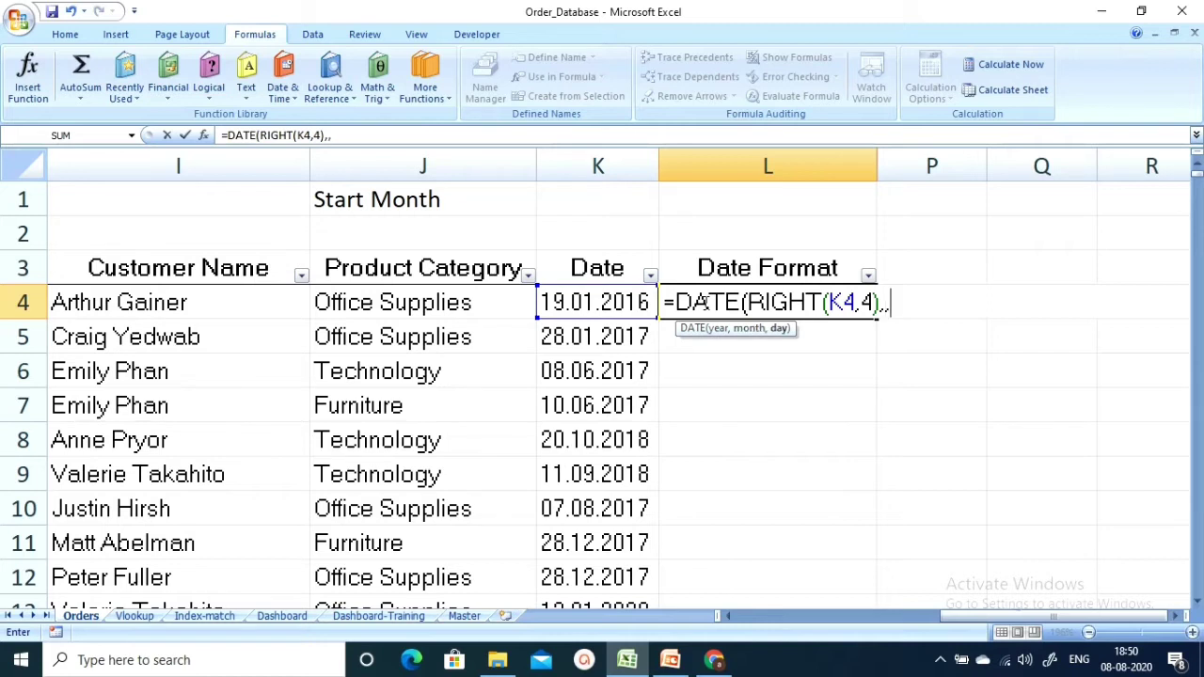
# Step: Add MID(K4,4,2) as the month argument of the DATE formula in L4
pyautogui.write('mid')
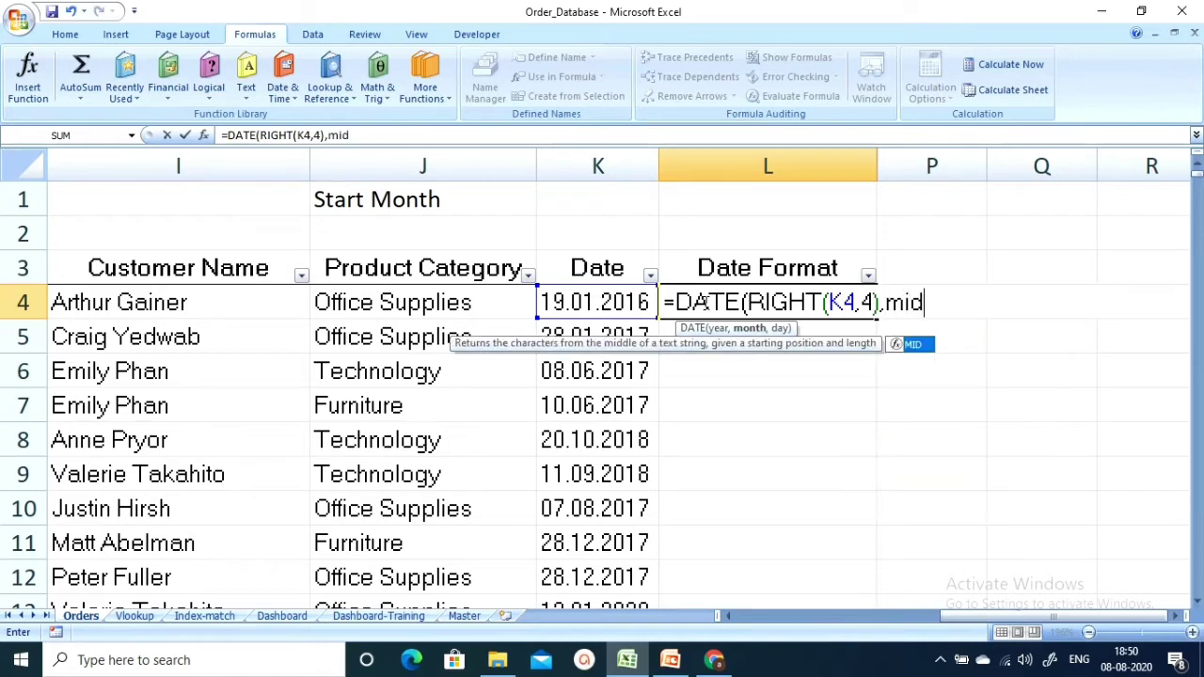
pyautogui.press('Tab')
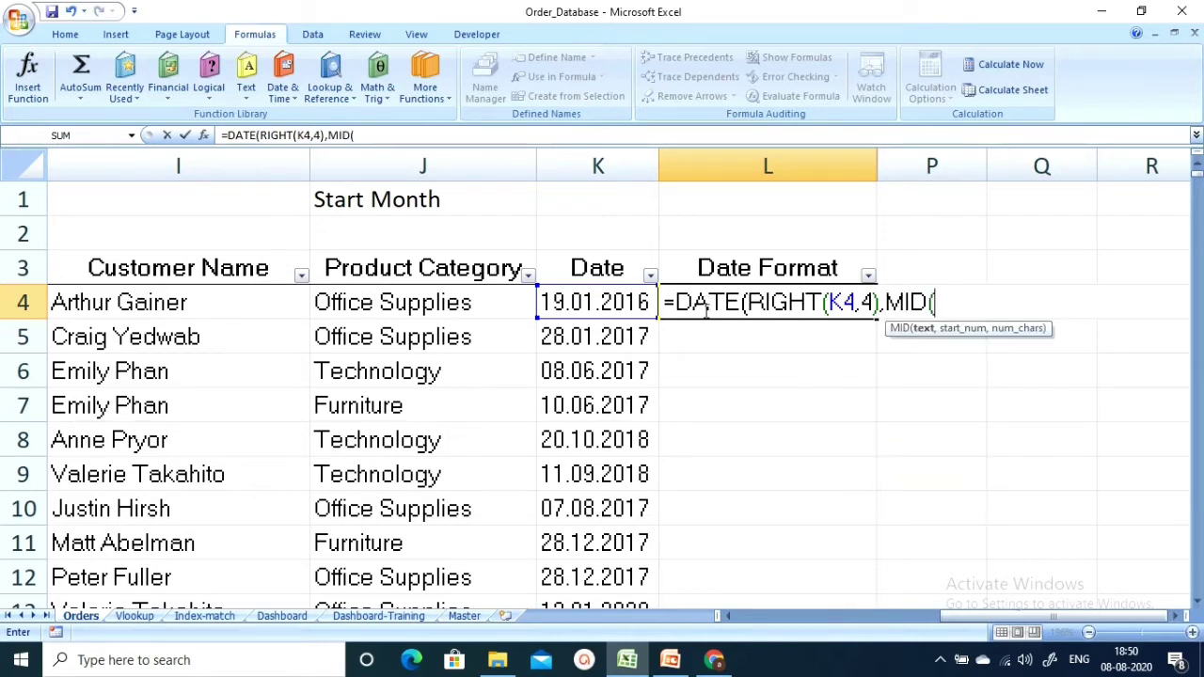
pyautogui.click(631, 301)
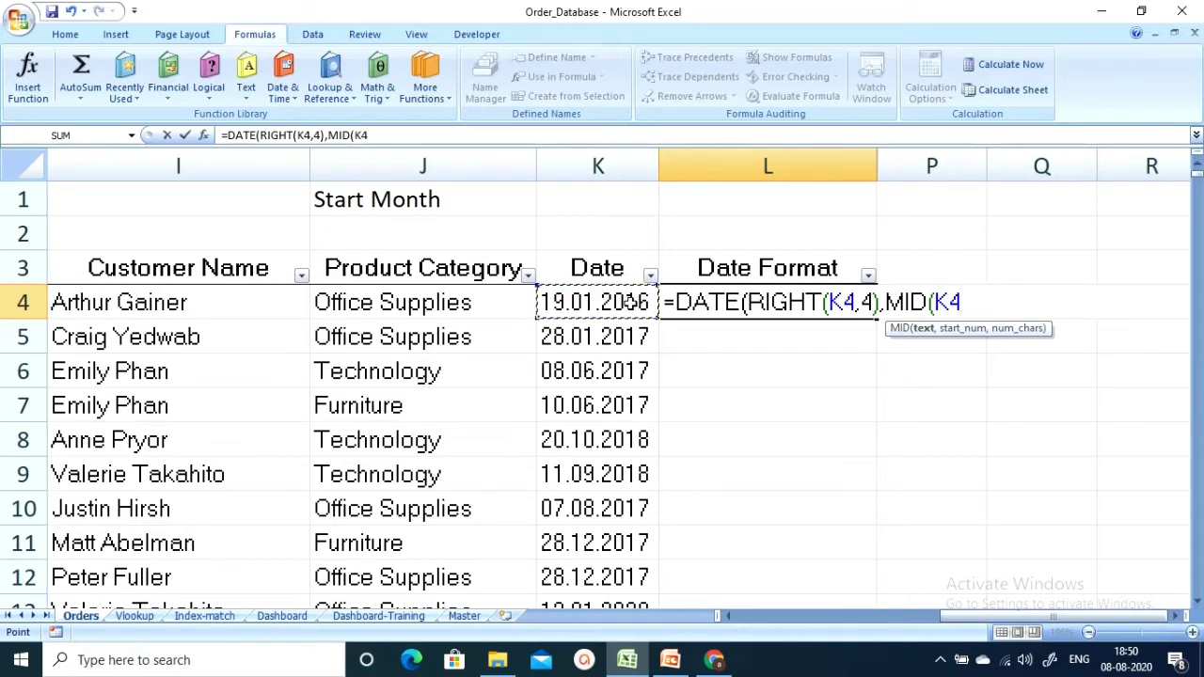
pyautogui.write(',')
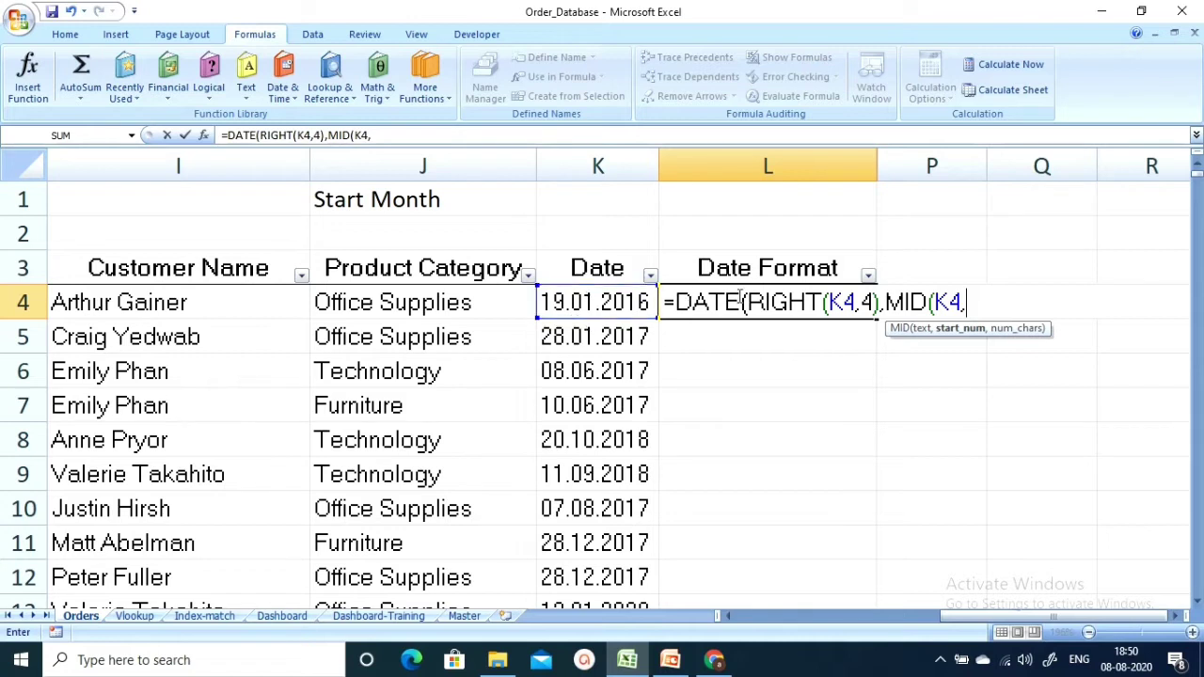
pyautogui.write('4,2')
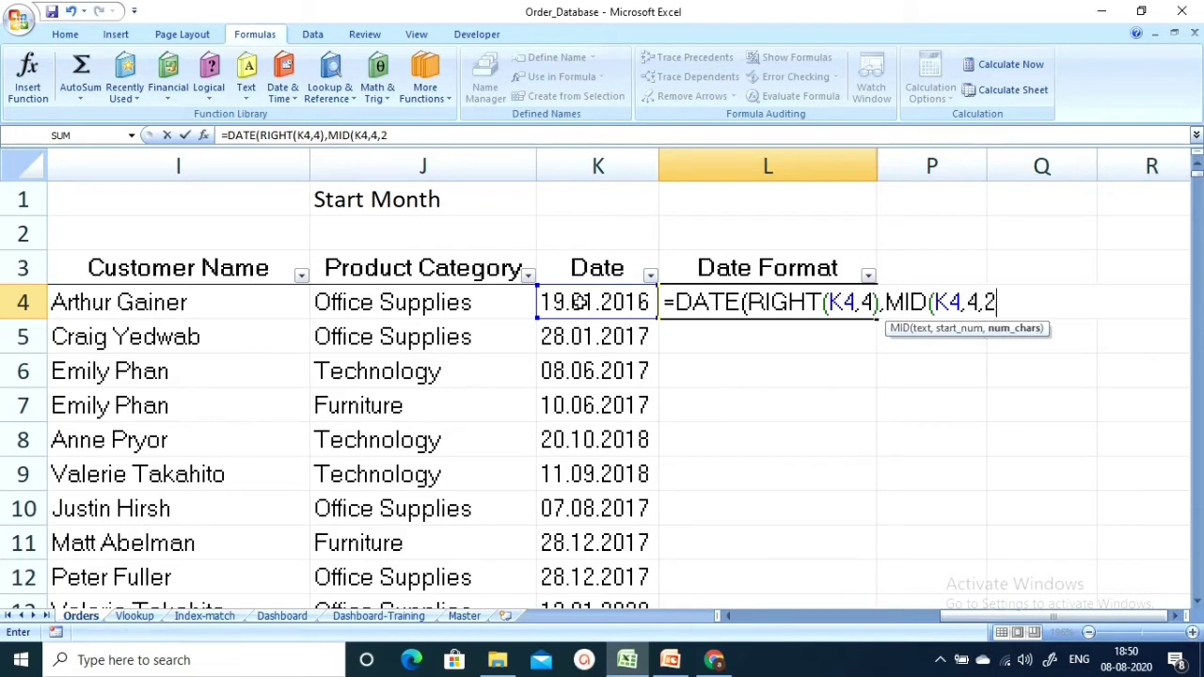
pyautogui.write('),')
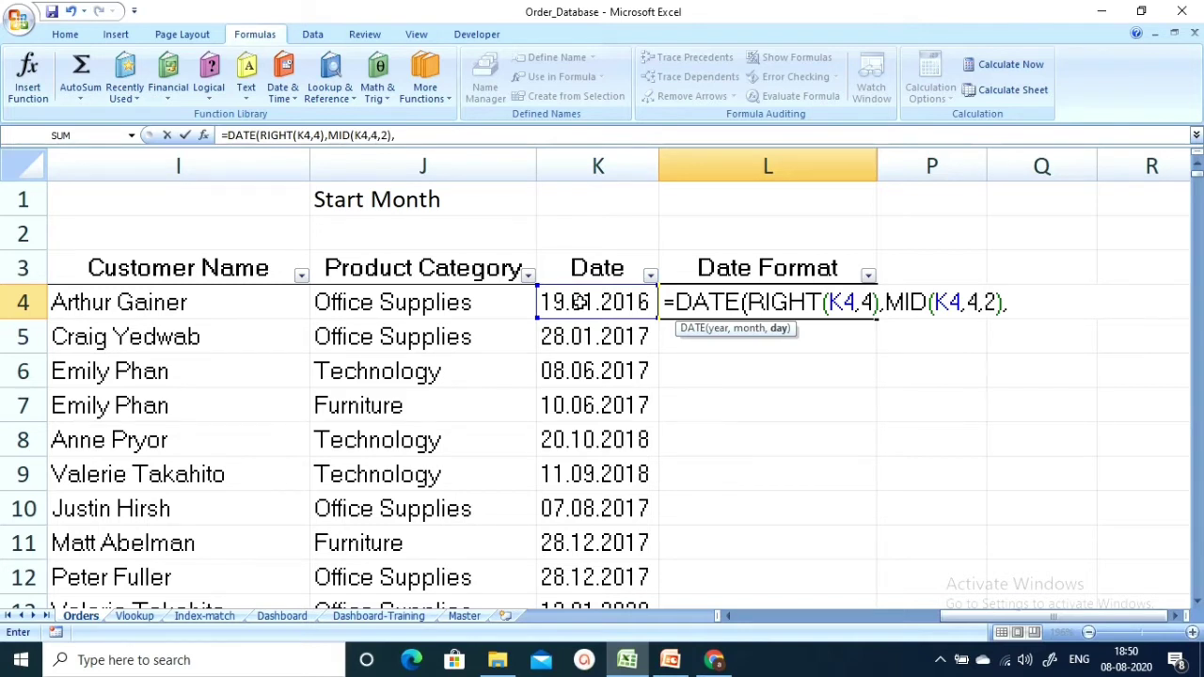
# Step: Add LEFT(K4,2) as the day argument and commit the formula =DATE(RIGHT(K4,4),MID(K4,4,2),LEFT(K4,2)) in L4
pyautogui.write('le')
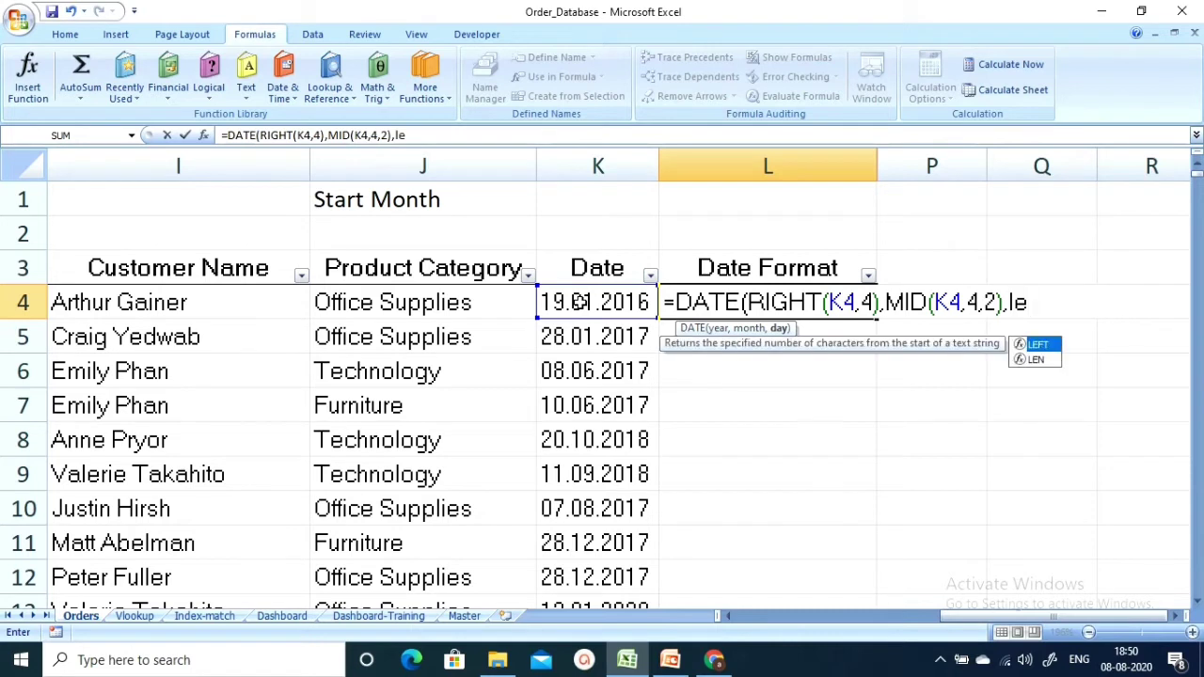
pyautogui.press('Tab')
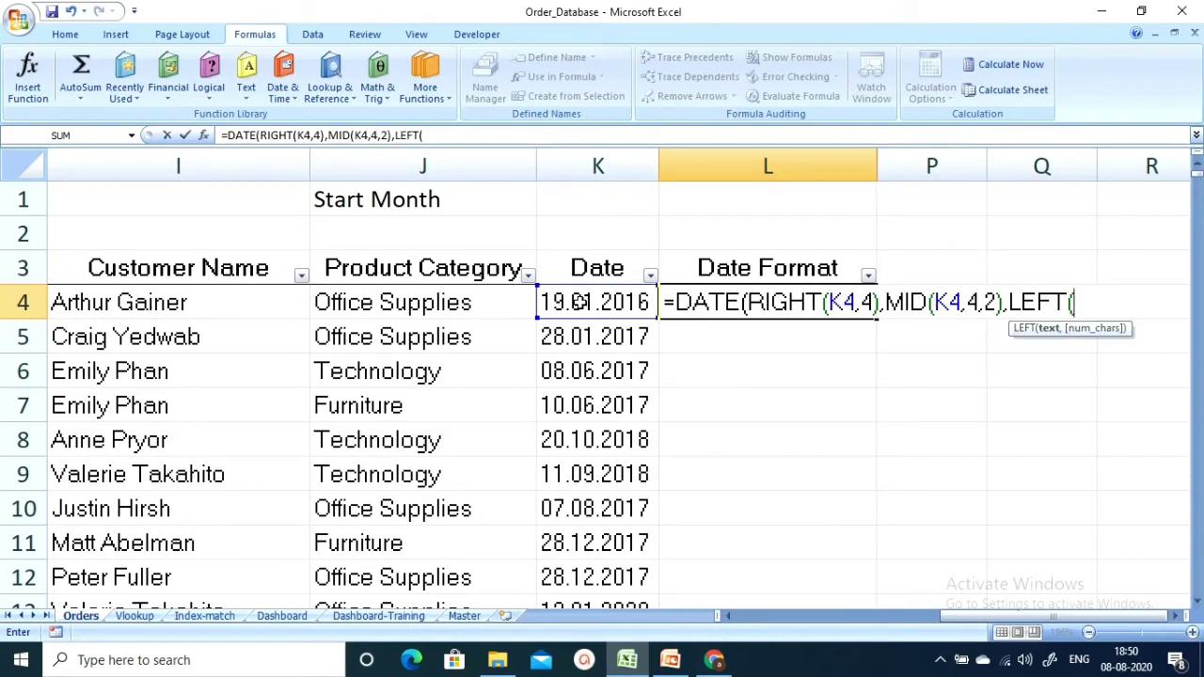
pyautogui.click(580, 301)
pyautogui.write(',2')
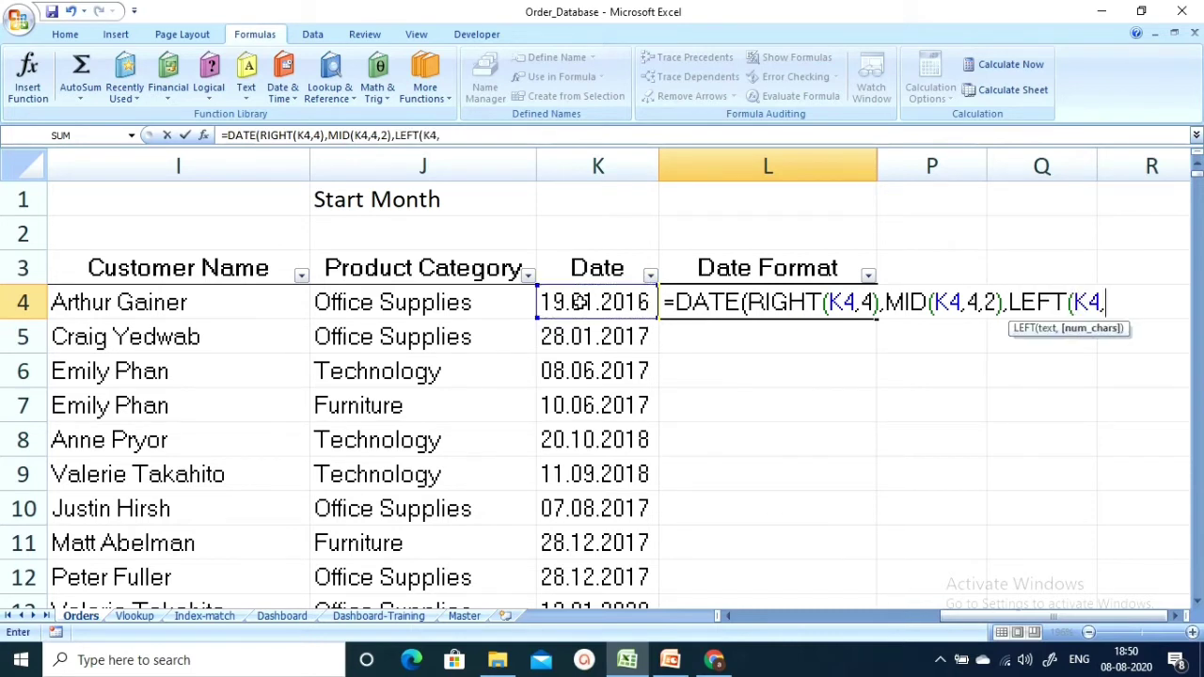
pyautogui.write(')')
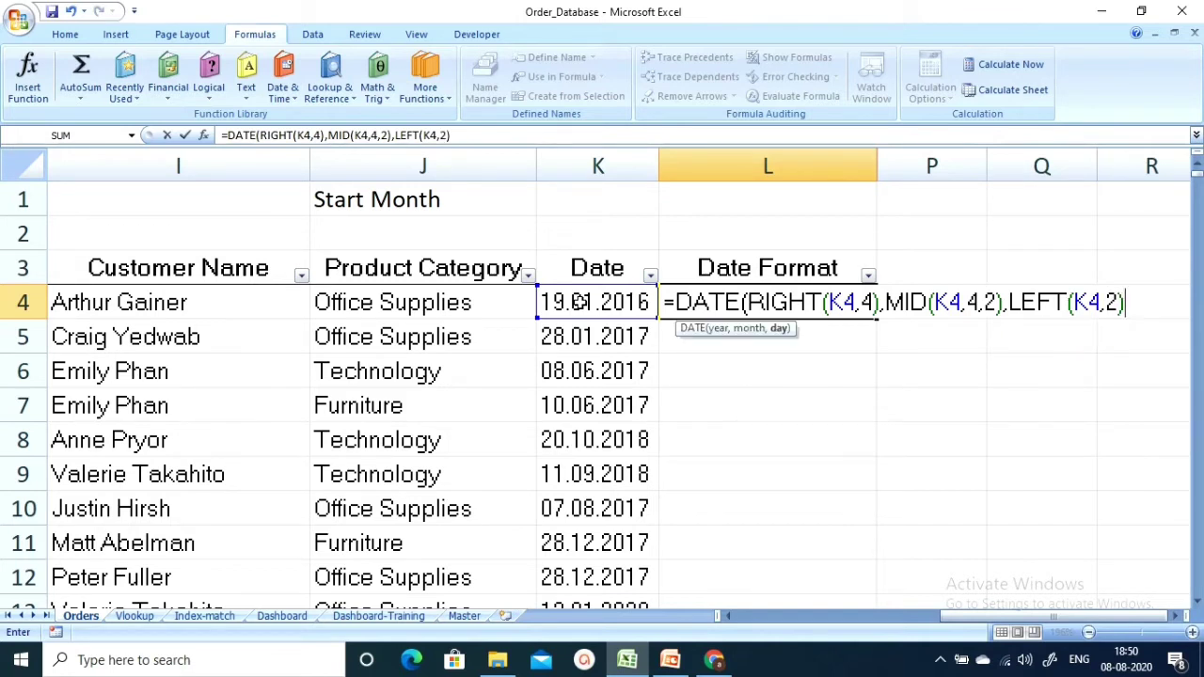
pyautogui.write(')')
pyautogui.press('Return')
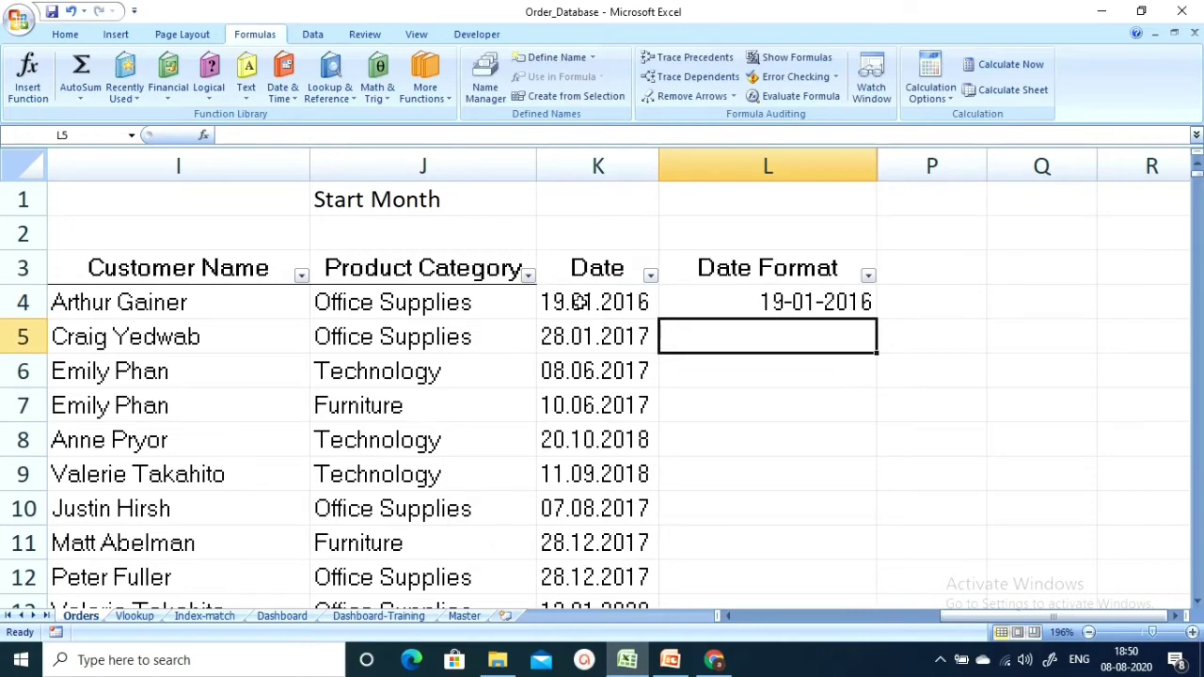
# Step: Fill the DATE formula from L4 down the Date Format column and check the copied formula in row 45
pyautogui.click(776, 302)
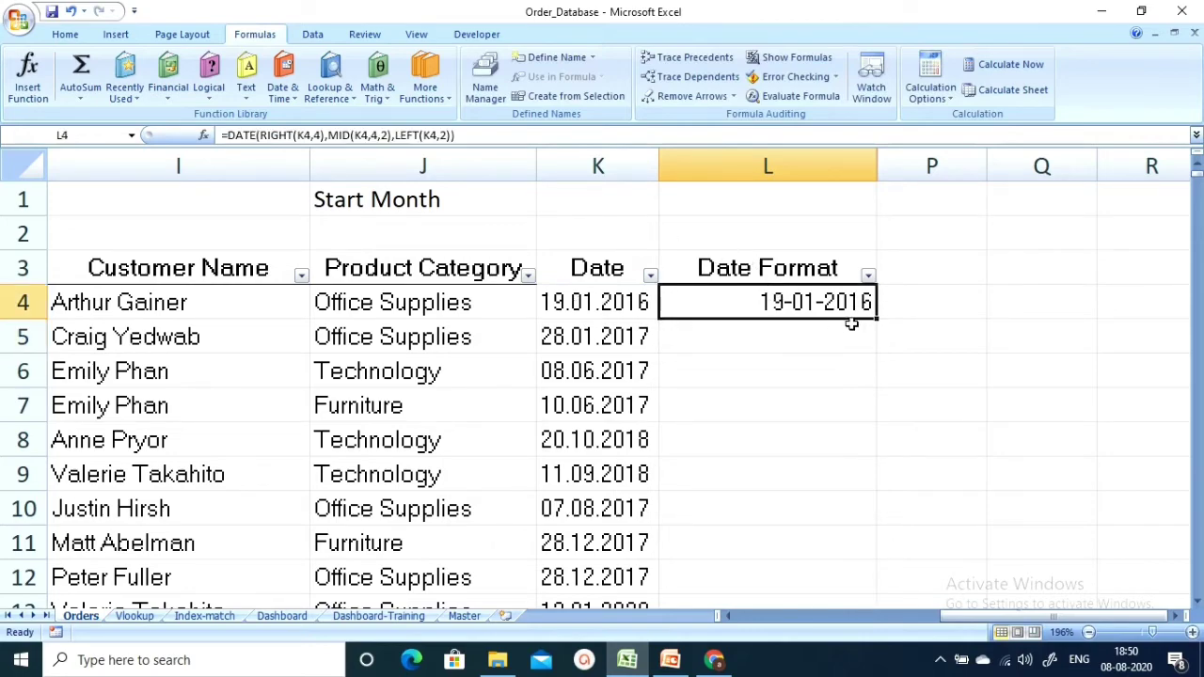
pyautogui.doubleClick(875, 318)
pyautogui.scroll(-4, 849, 358)
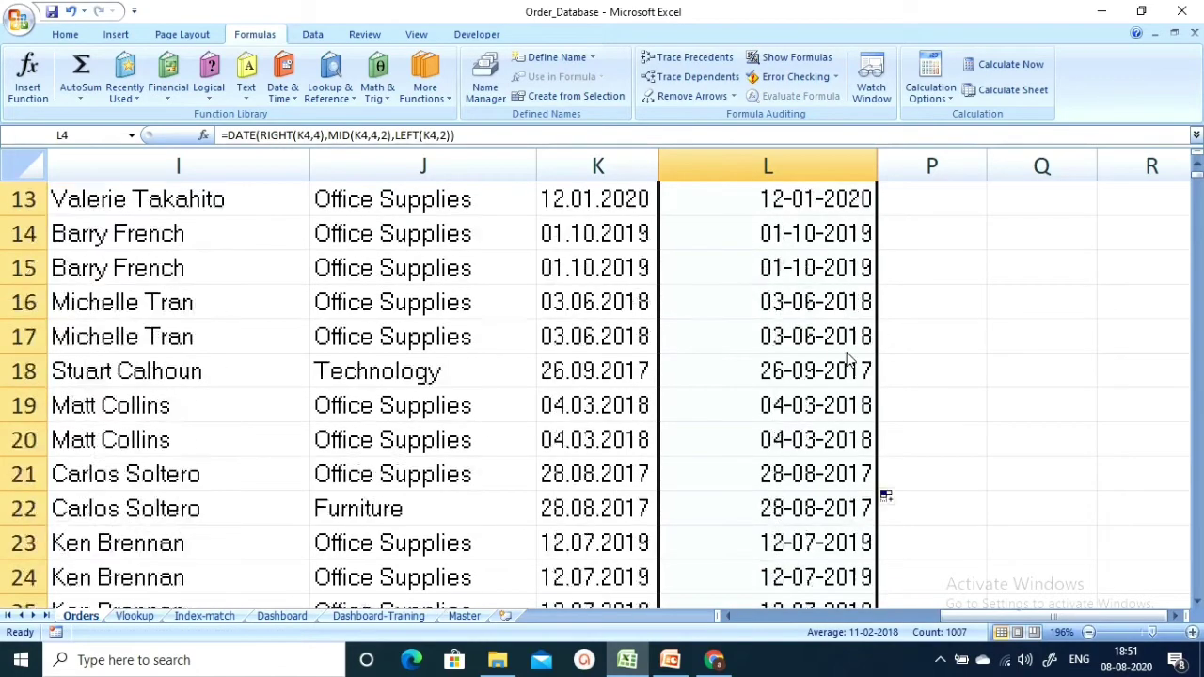
pyautogui.scroll(-9, 850, 358)
pyautogui.click(821, 374)
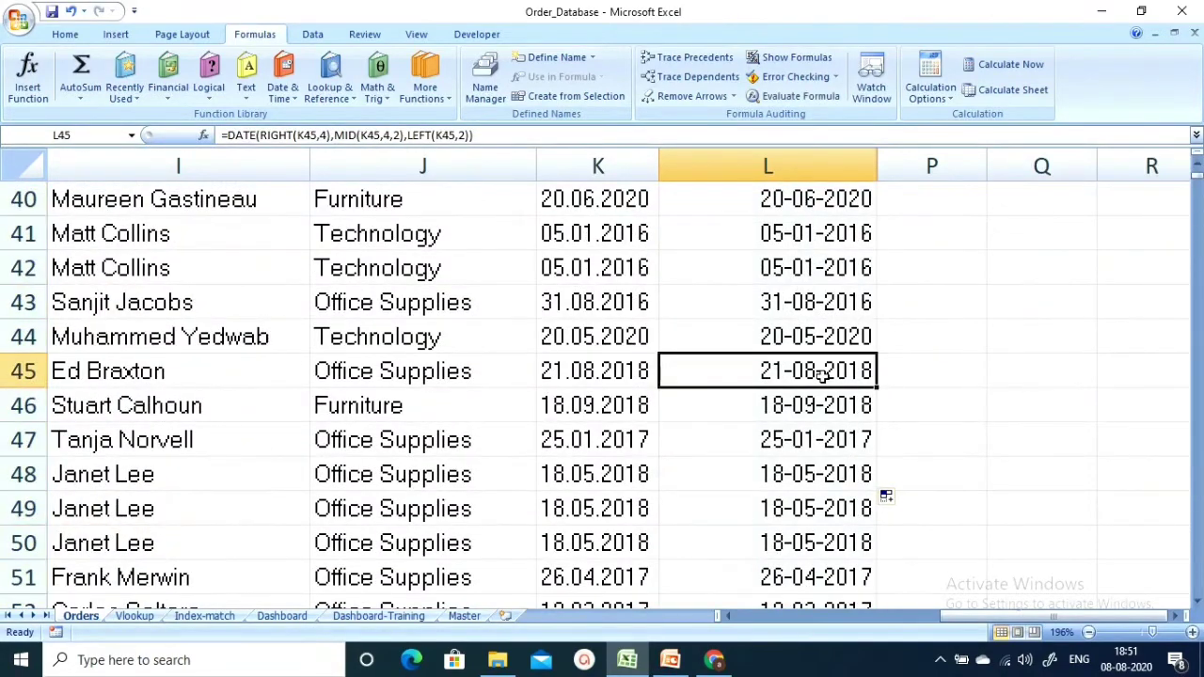
pyautogui.hotkey('ctrl', 'Up')
pyautogui.press('Down')
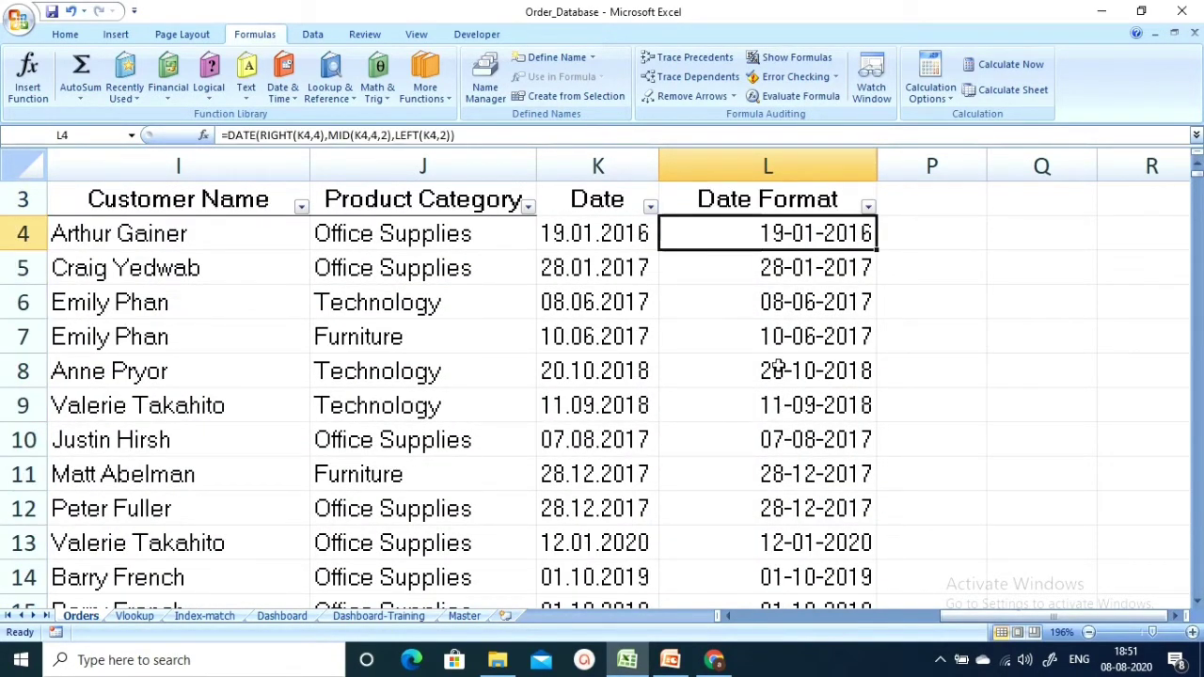
# Step: Enlarge the formula bar and examine the RIGHT, MID and LEFT arguments of the DATE formula in L4
pyautogui.click(342, 135)
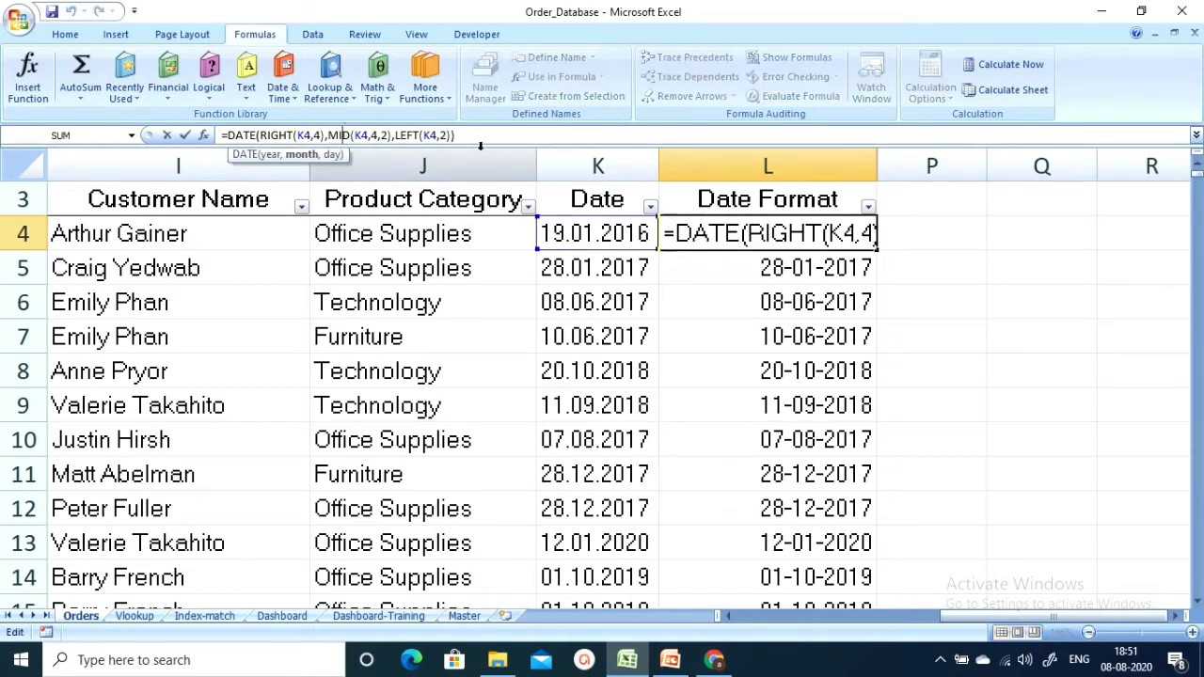
pyautogui.press('Escape')
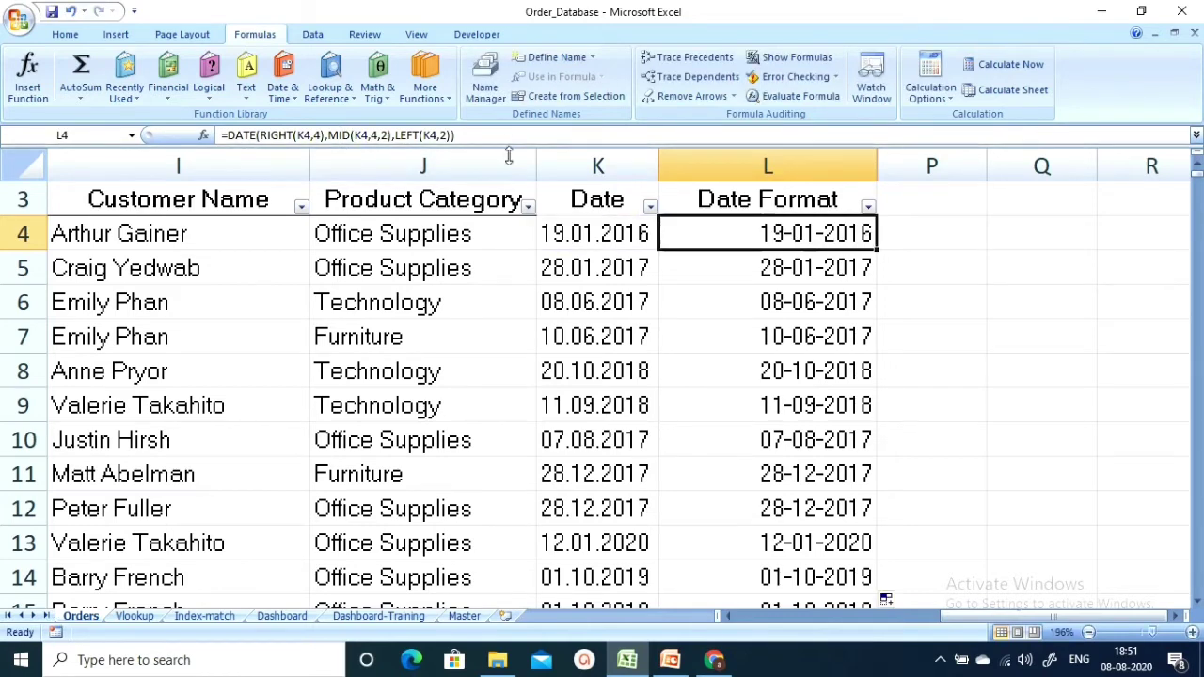
pyautogui.moveTo(508, 149); pyautogui.dragTo(514, 179)
pyautogui.click(380, 141)
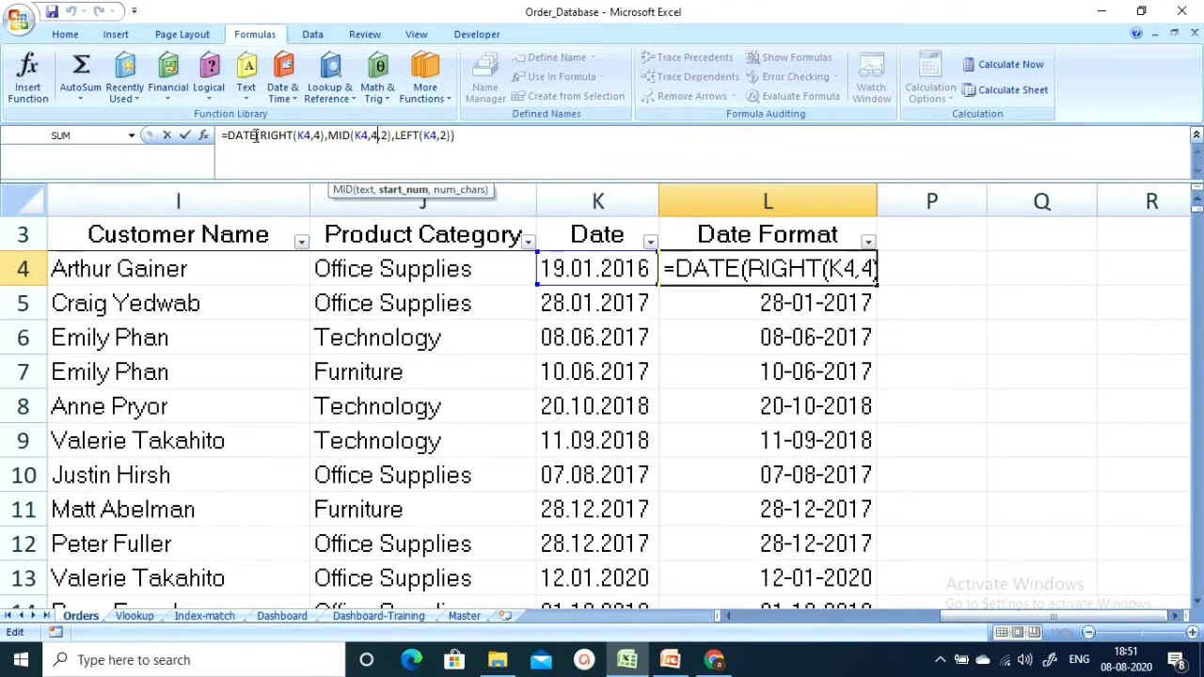
pyautogui.moveTo(260, 134); pyautogui.dragTo(324, 135)
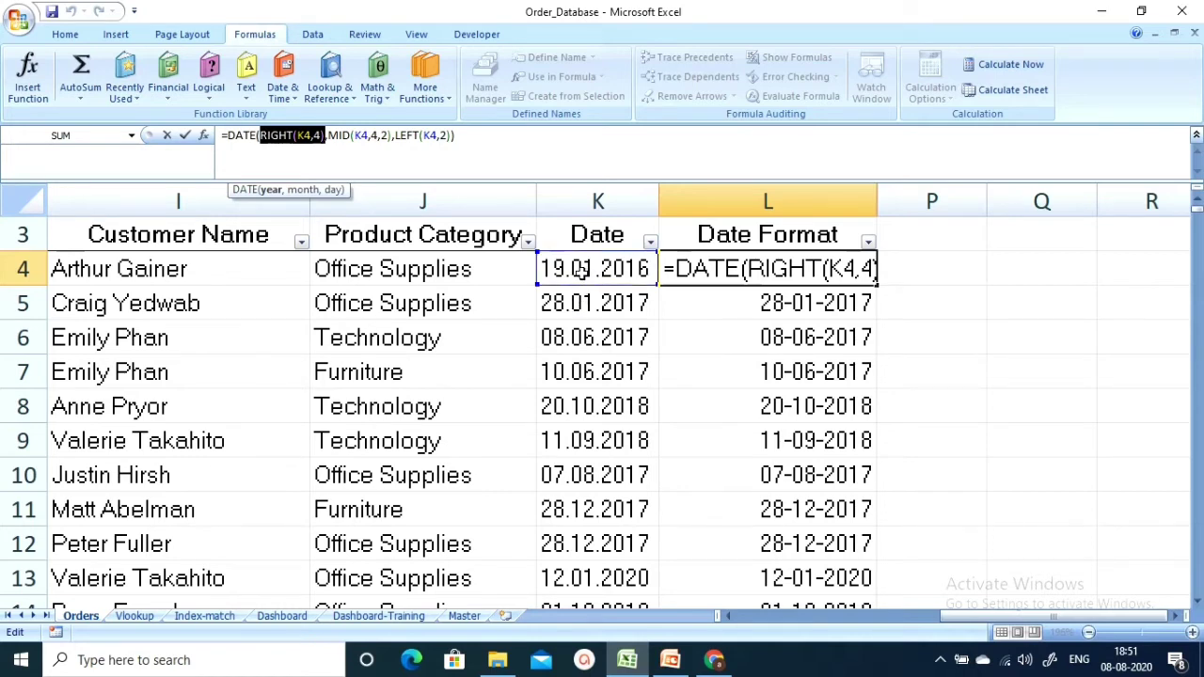
pyautogui.click(374, 135)
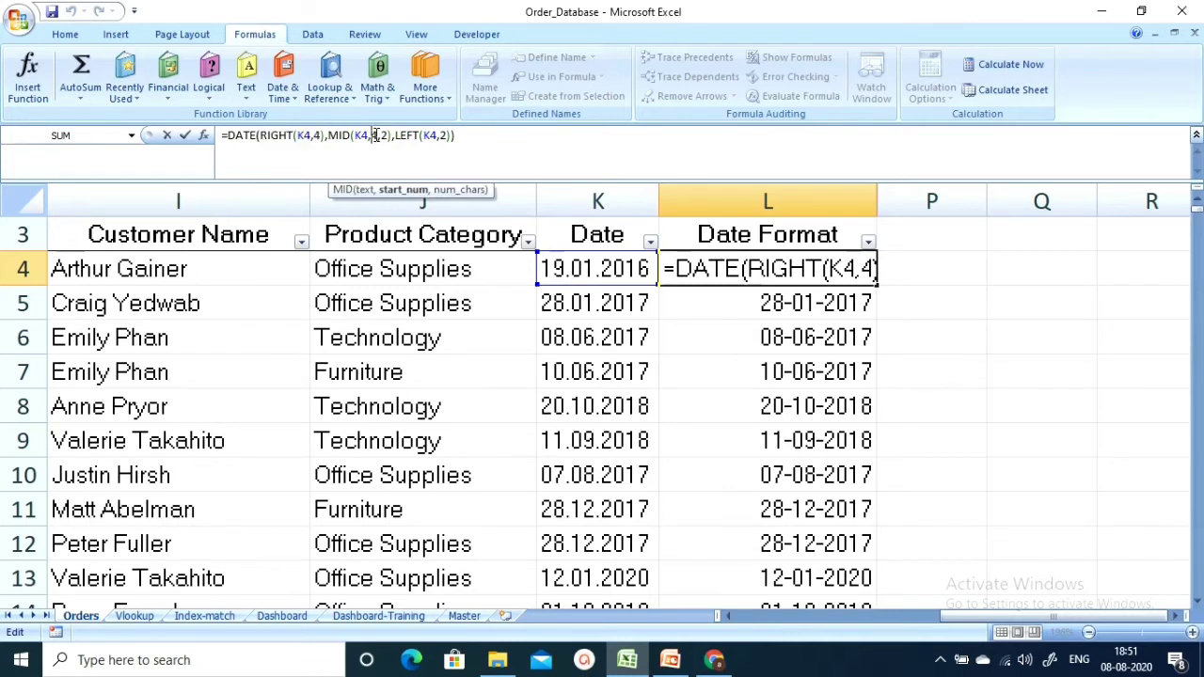
pyautogui.click(381, 135)
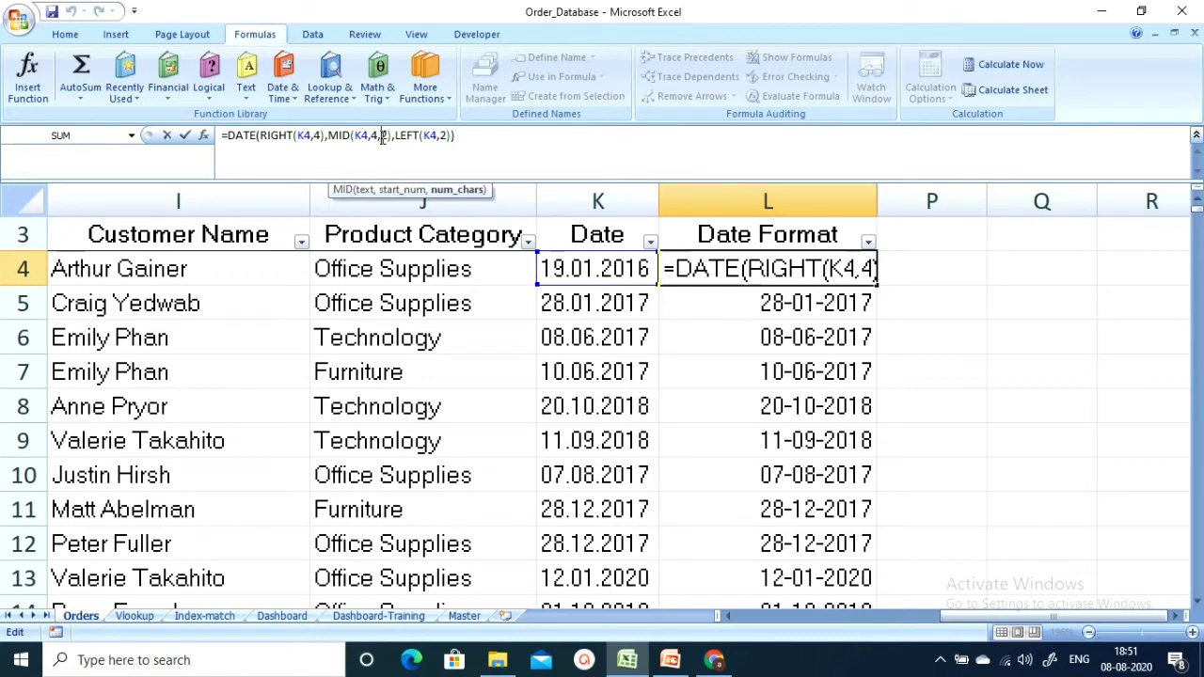
pyautogui.moveTo(422, 137); pyautogui.dragTo(427, 137)
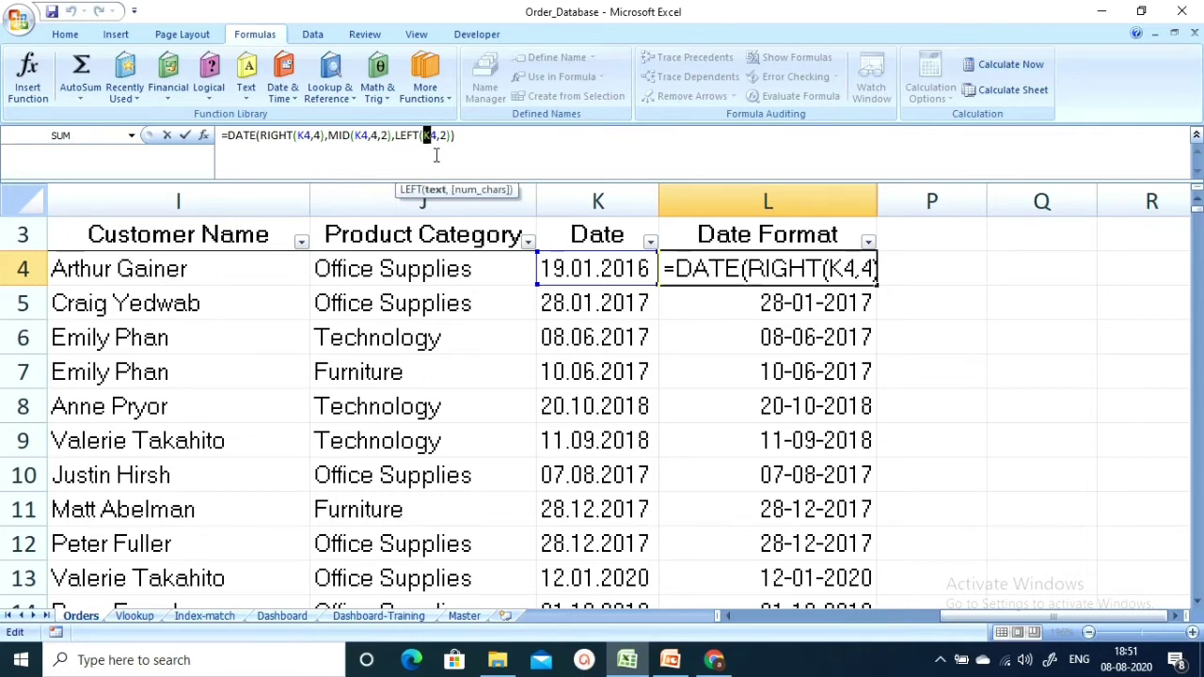
pyautogui.click(442, 136)
pyautogui.press('Return')
pyautogui.press('Up')
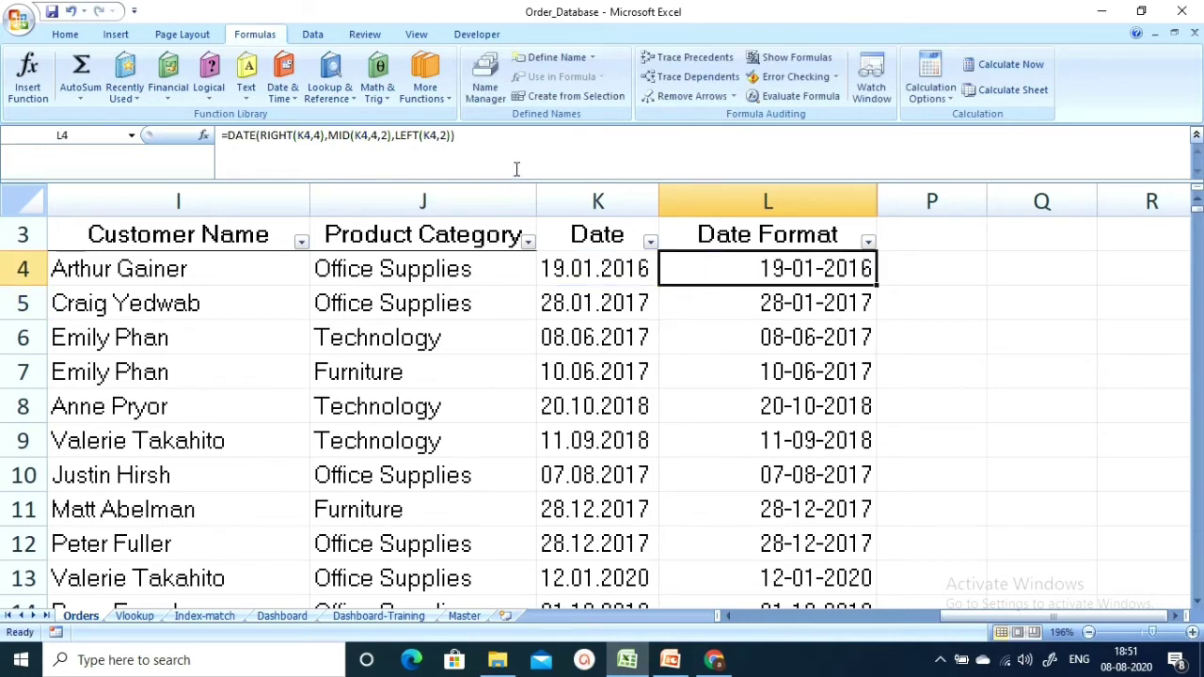
# Step: Refill the L4 formula down the Date Format column and compare the converted dates with the Date column
pyautogui.doubleClick(876, 285)
pyautogui.scroll(-20, 827, 385)
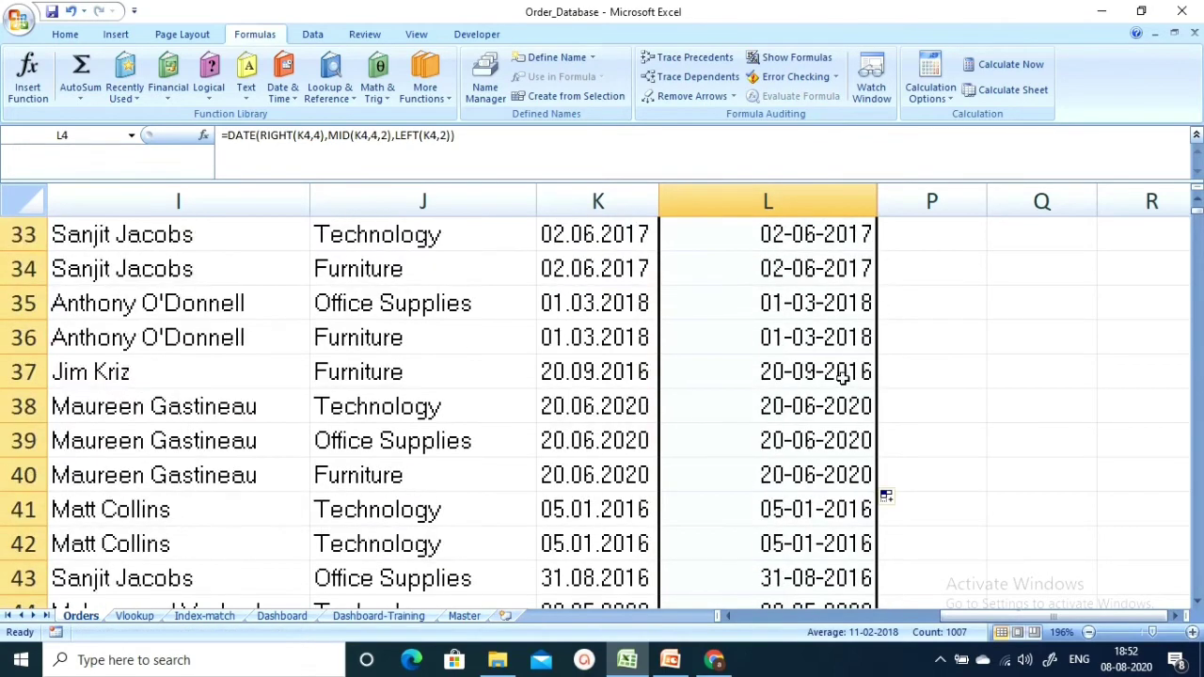
pyautogui.scroll(-20, 828, 390)
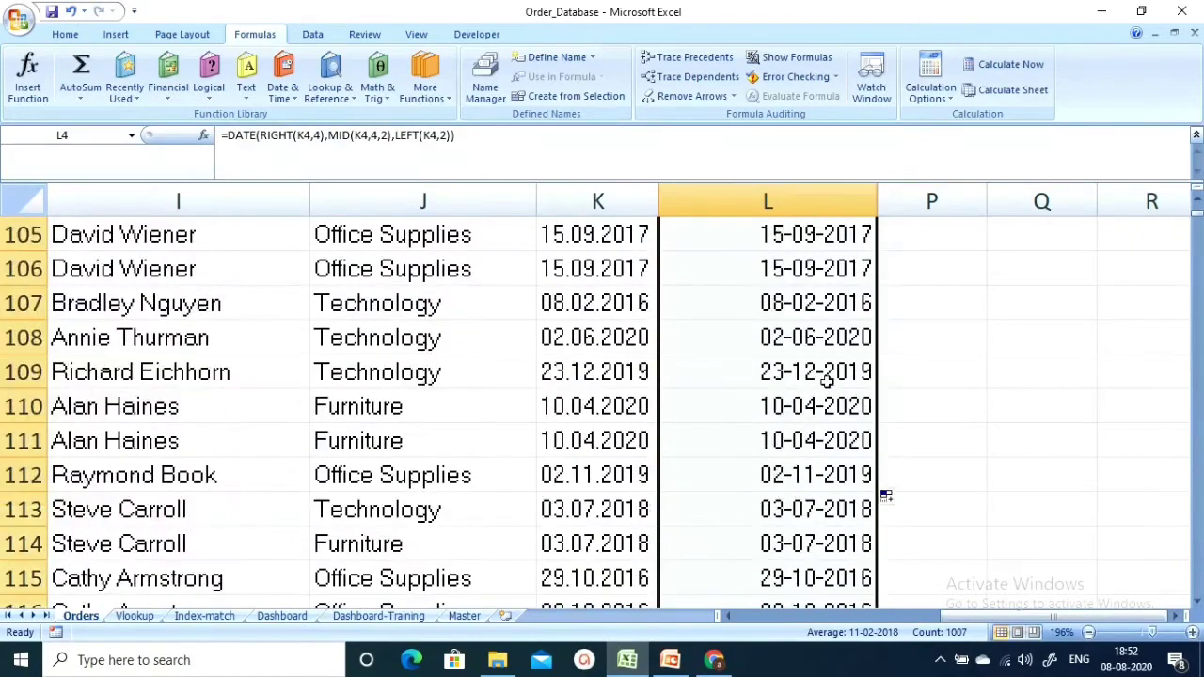
pyautogui.scroll(1, 826, 377)
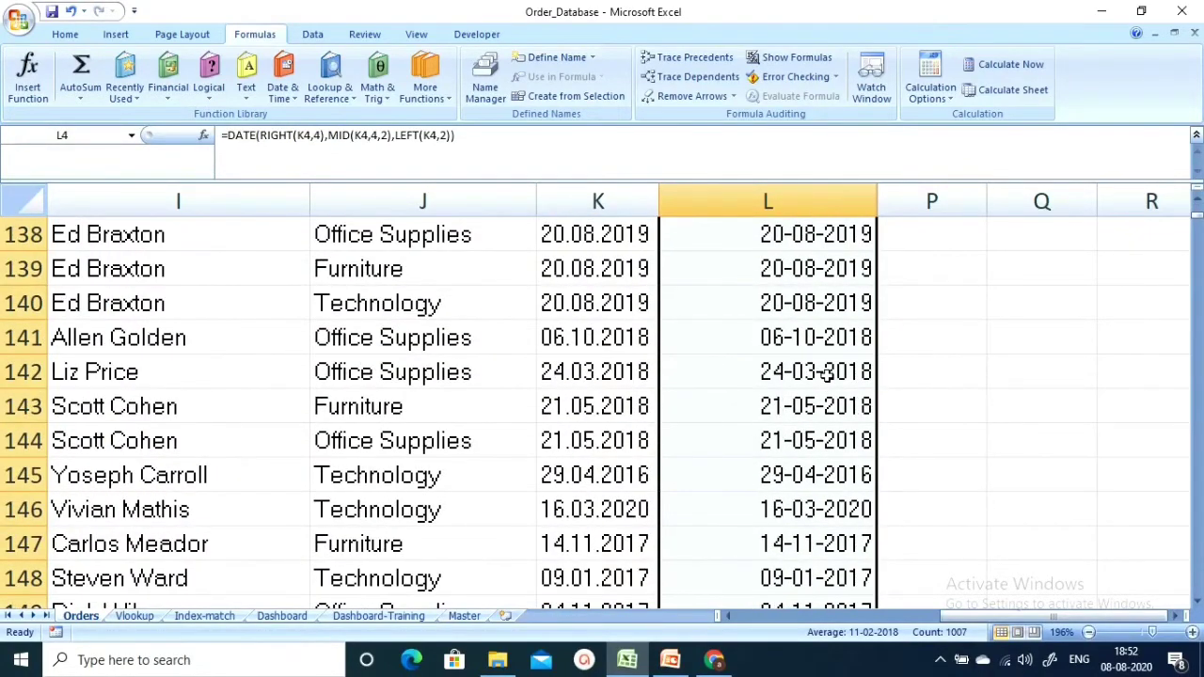
pyautogui.hotkey('ctrl', 'Up')
pyautogui.press('Right')
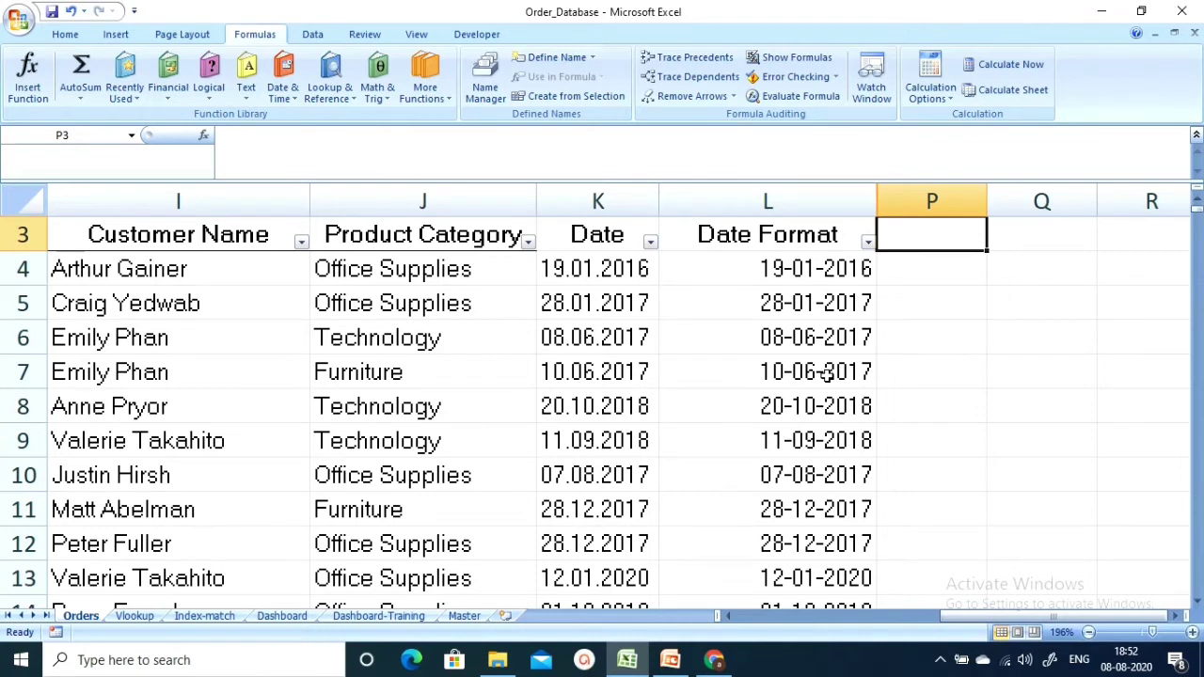
pyautogui.press('Down')
pyautogui.press('Up')
pyautogui.press('Left')
pyautogui.press('Left')
pyautogui.press('Down')
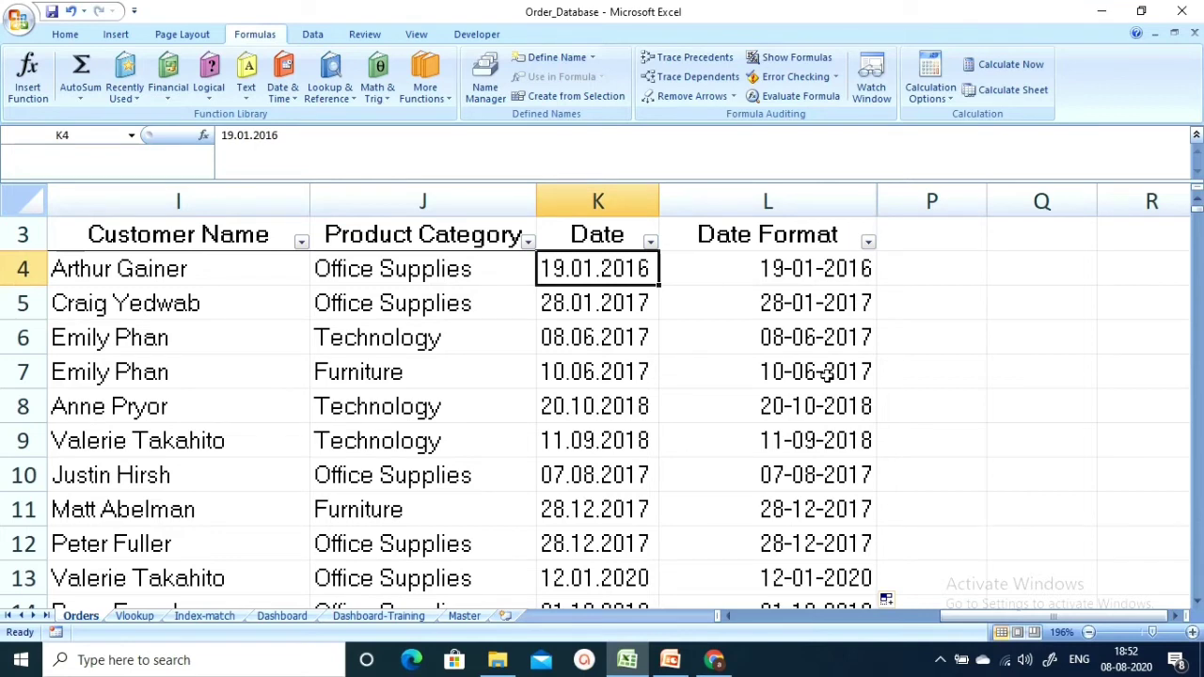
# Step: Enter =LEN(K4) in P4 to count the characters of the first text date
pyautogui.press('Right')
pyautogui.press('Right')
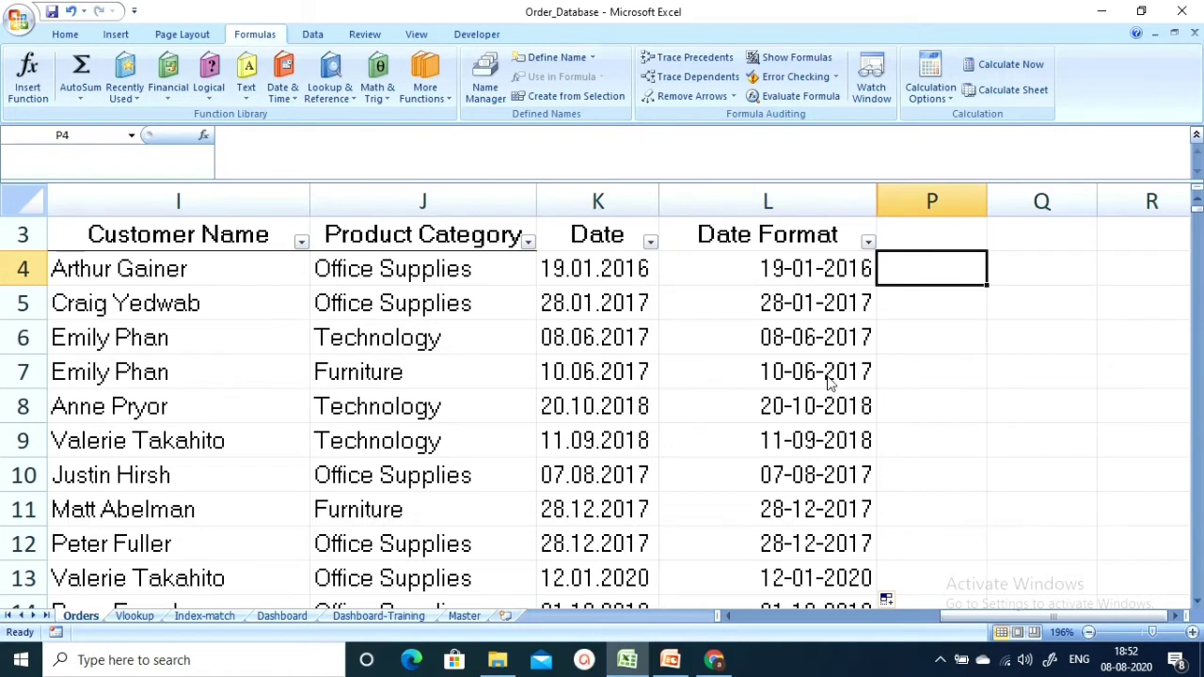
pyautogui.write('=le')
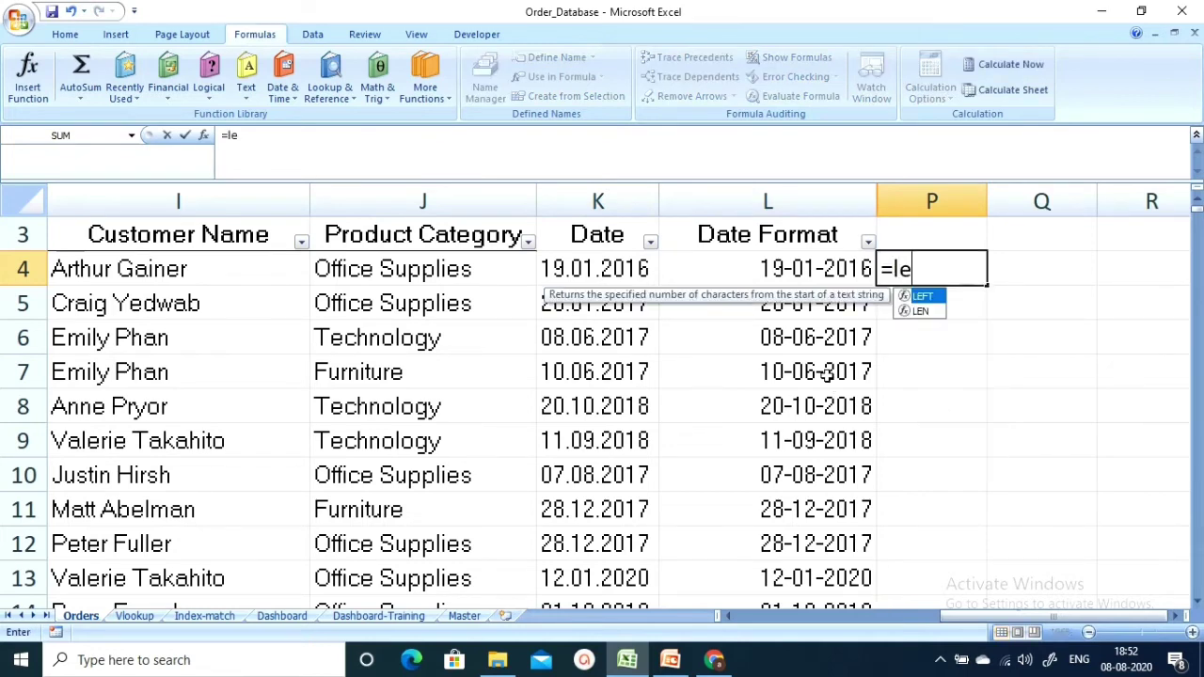
pyautogui.write('n')
pyautogui.press('Tab')
pyautogui.press('Left')
pyautogui.press('Left')
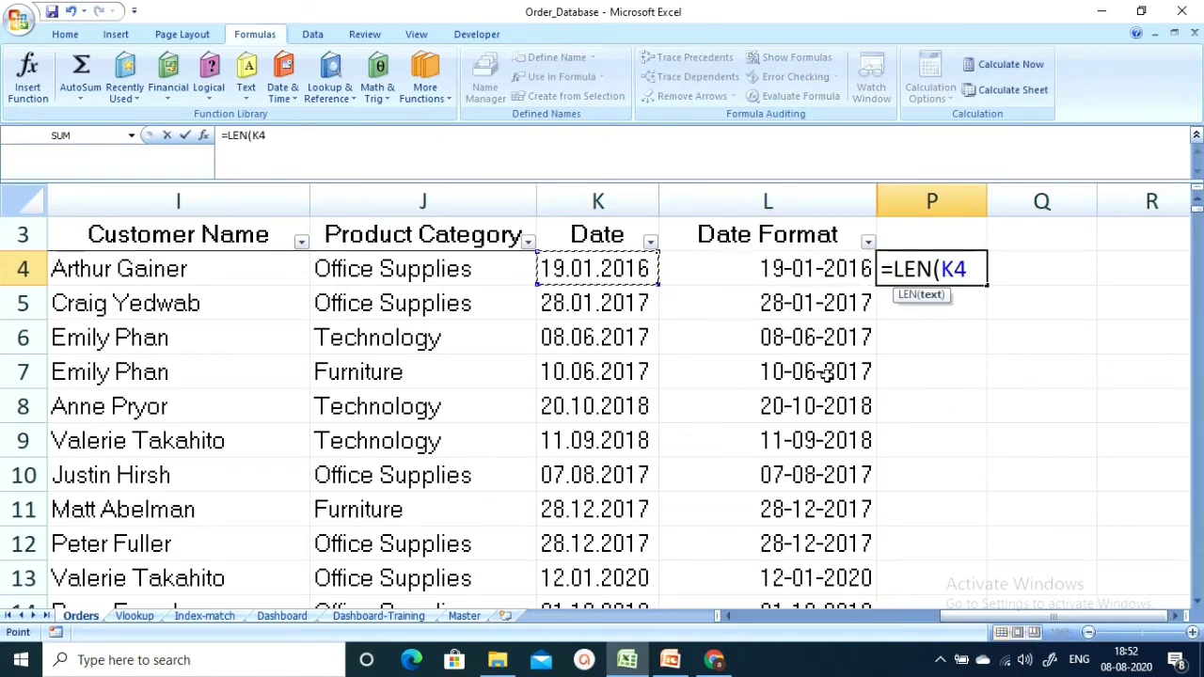
pyautogui.write(')')
pyautogui.press('Return')
pyautogui.write('\\')
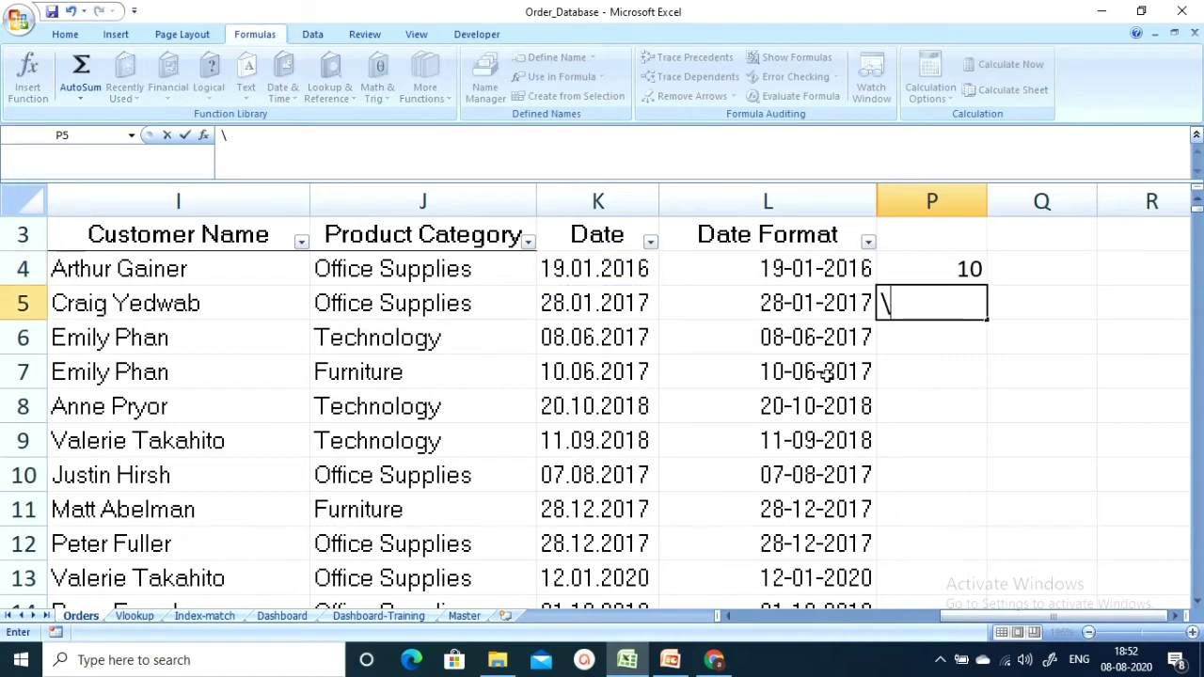
pyautogui.press('Escape')
pyautogui.press('Up')
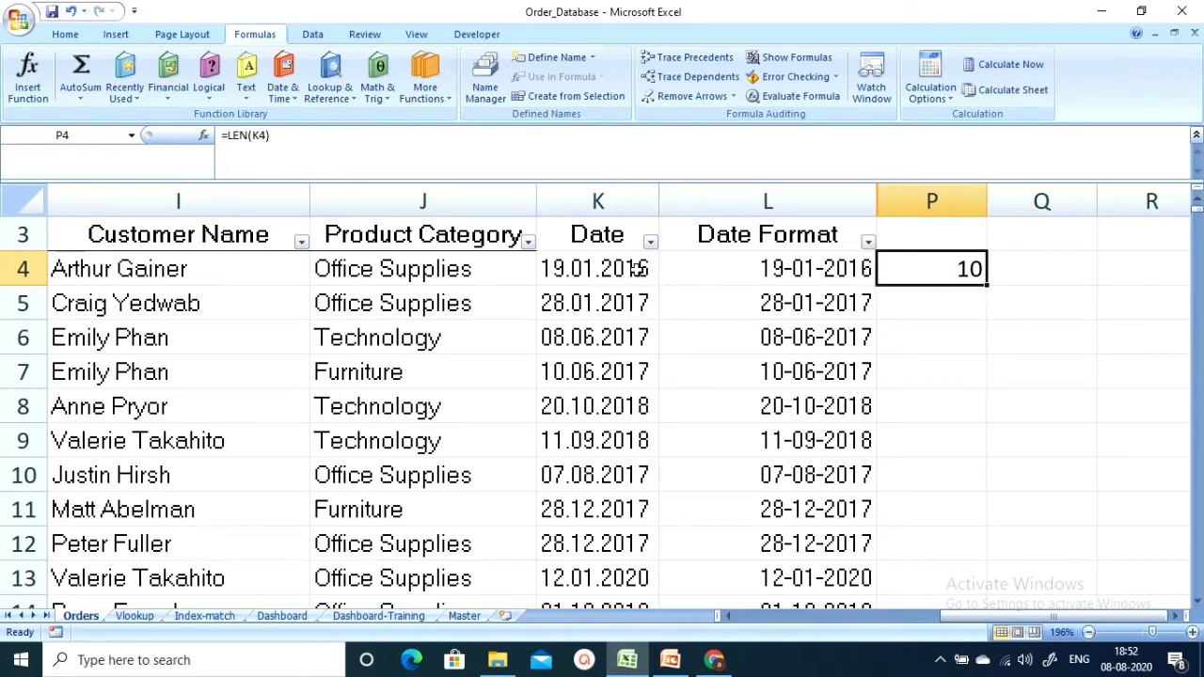
# Step: Remove the first digit of the date in K4, leaving 9.01.2016
pyautogui.doubleClick(549, 273)
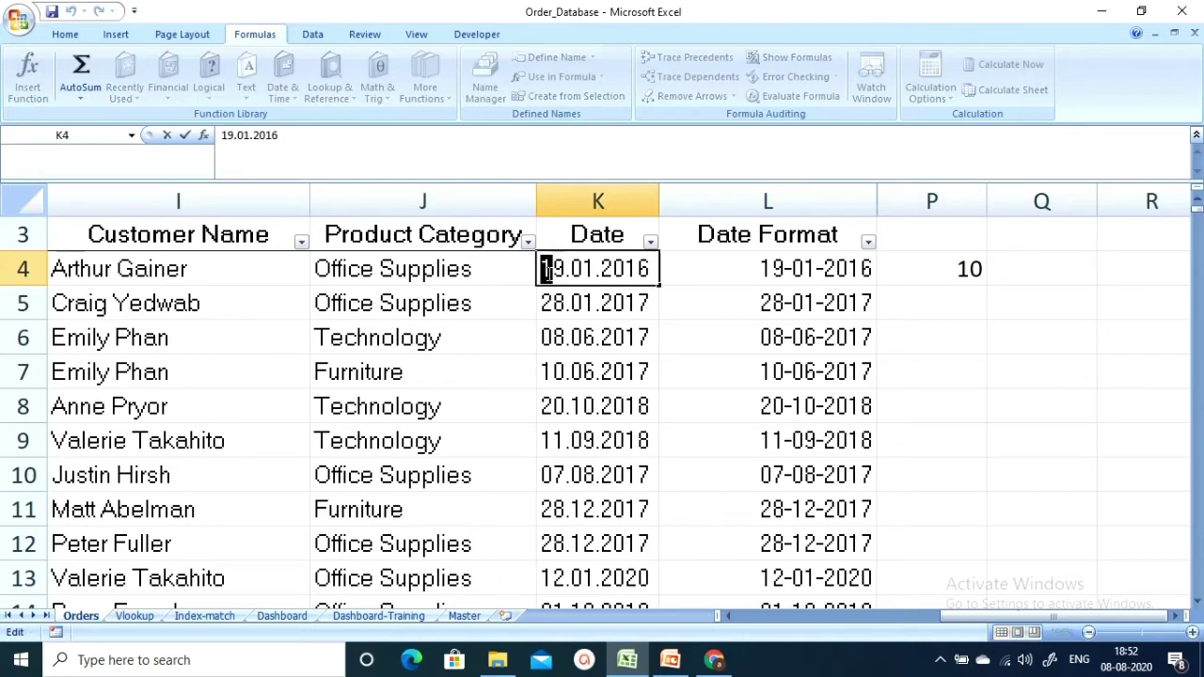
pyautogui.press('BackSpace')
pyautogui.press('Return')
pyautogui.click(548, 272)
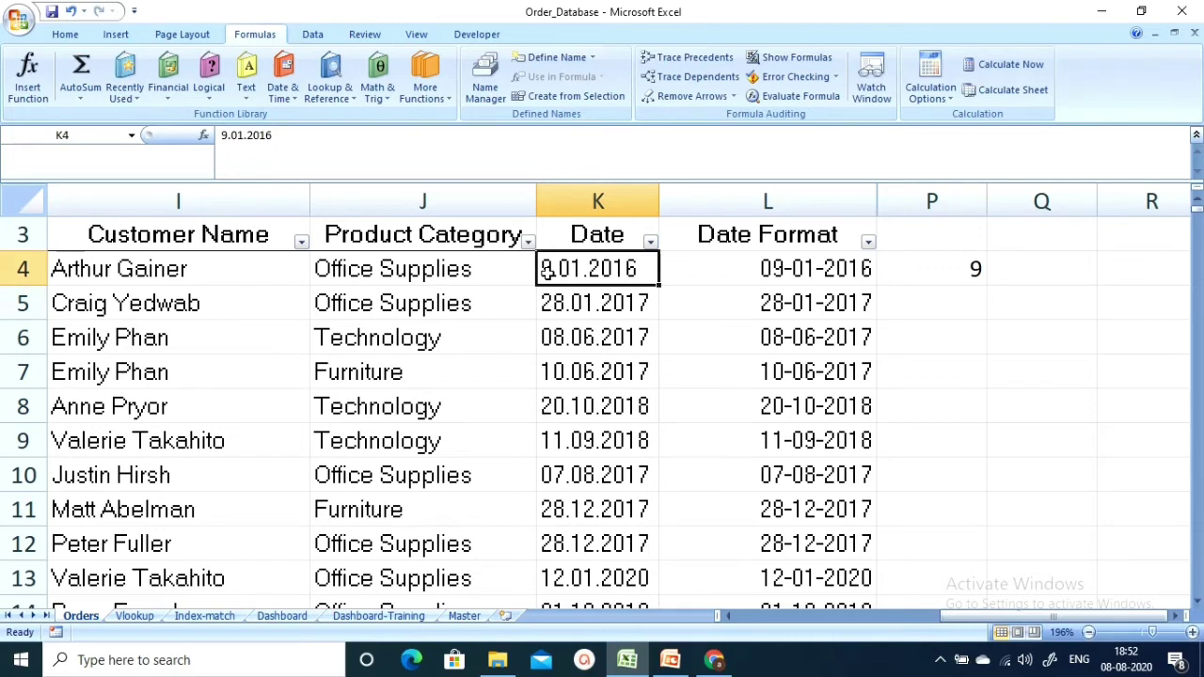
pyautogui.press('Left')
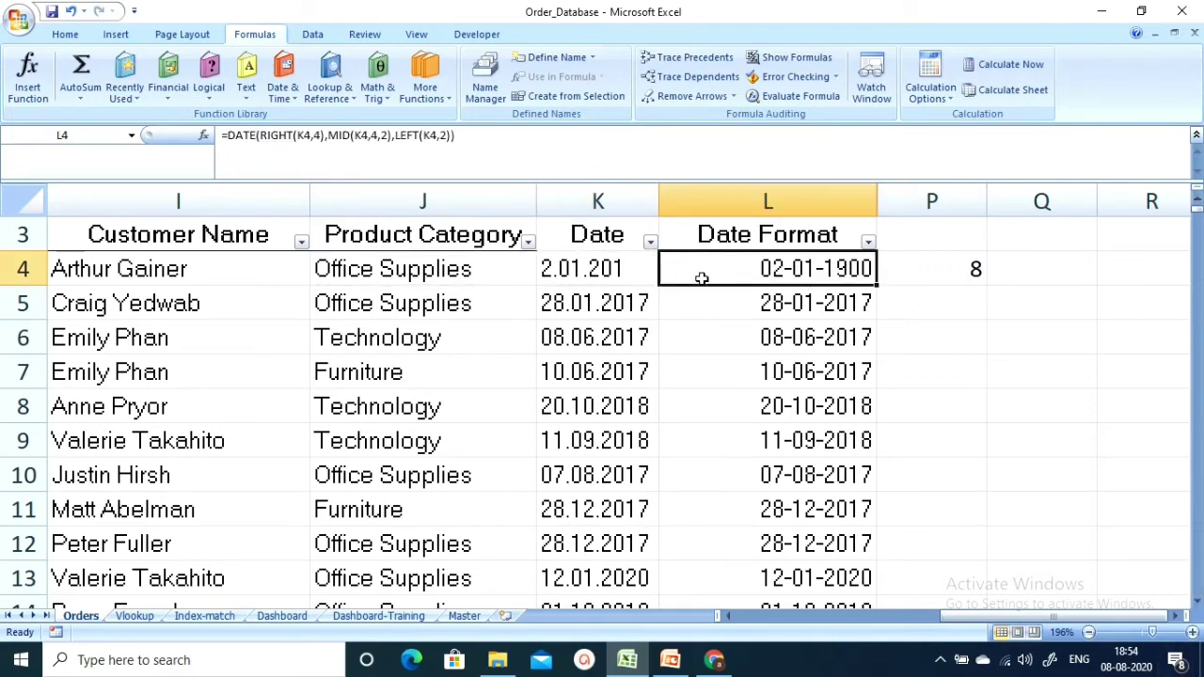
# Step: Compare the shortened text date in K4 with the formula result in L4
pyautogui.click(622, 277)
pyautogui.click(832, 270)
pyautogui.click(637, 266)
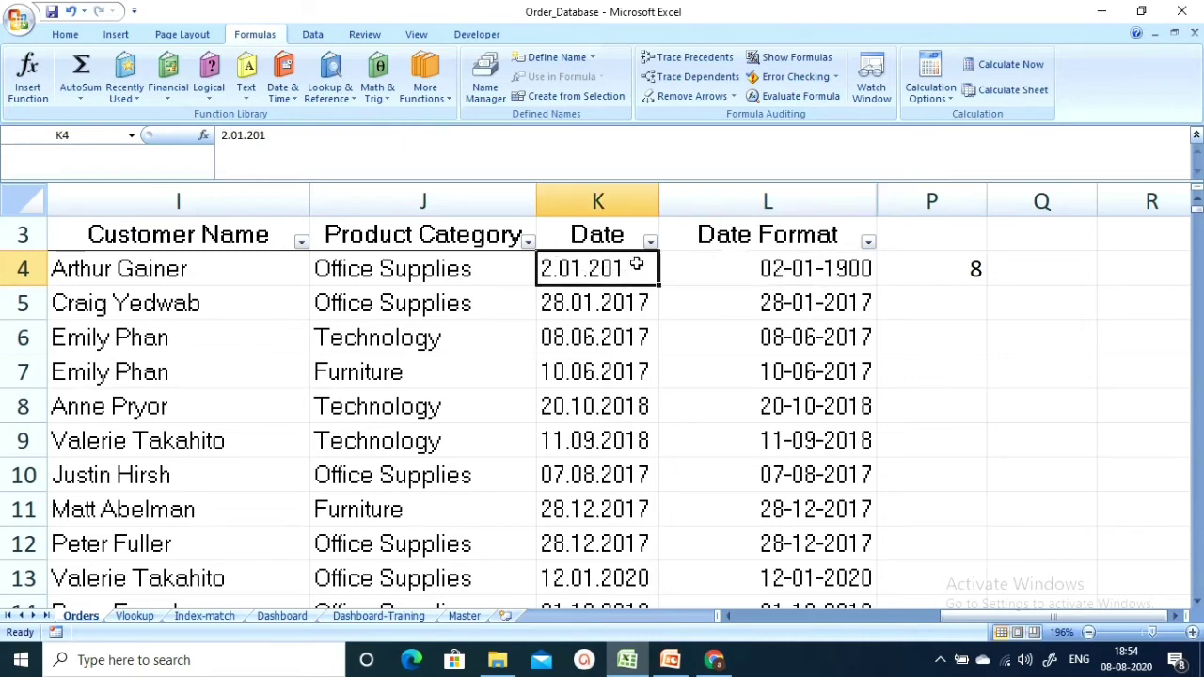
# Step: Insert an IF function in front of the DATE function in the L4 formula
pyautogui.click(756, 269)
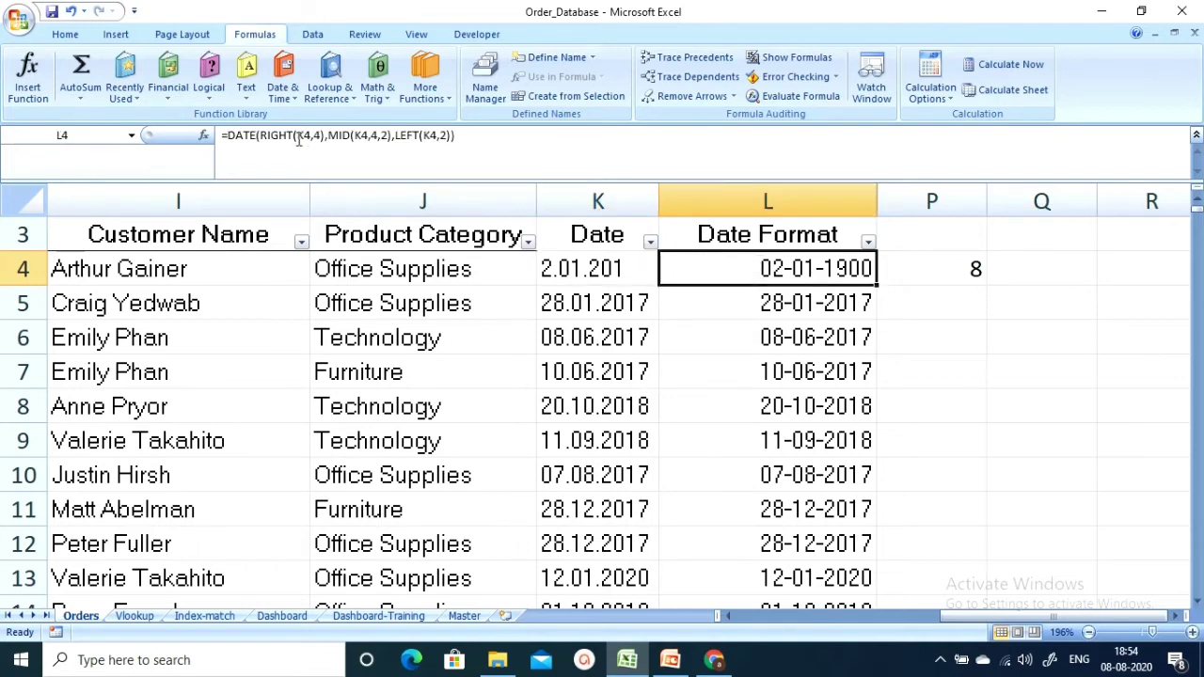
pyautogui.click(226, 134)
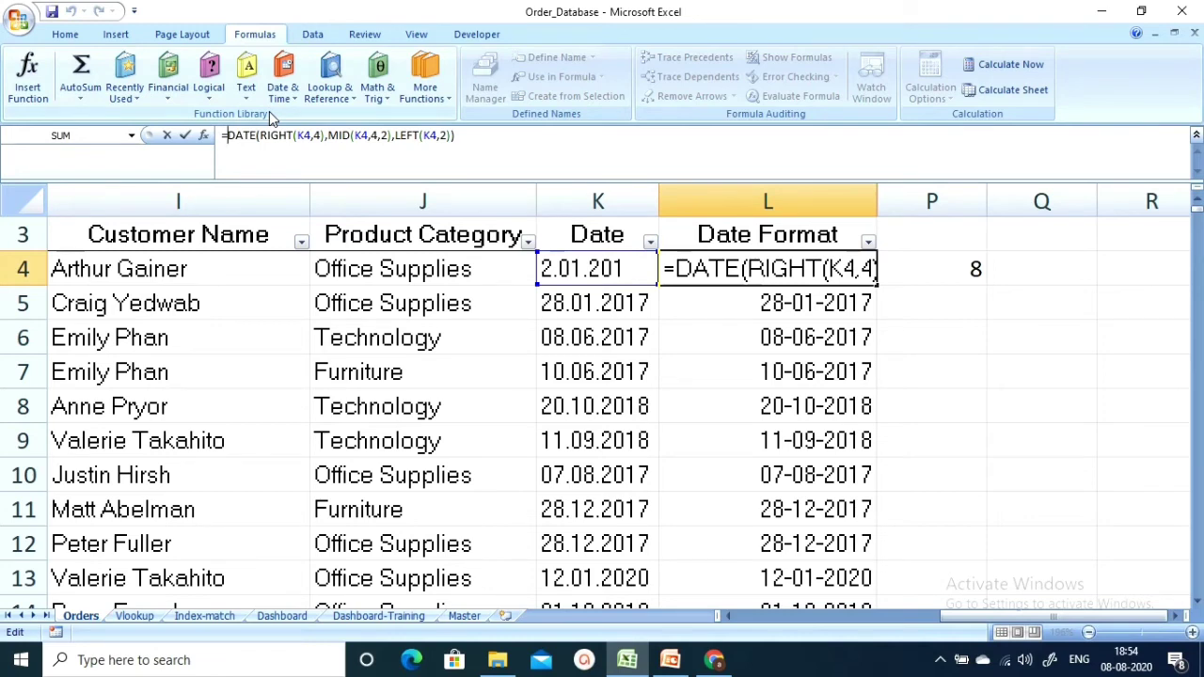
pyautogui.write('if')
pyautogui.press('Tab')
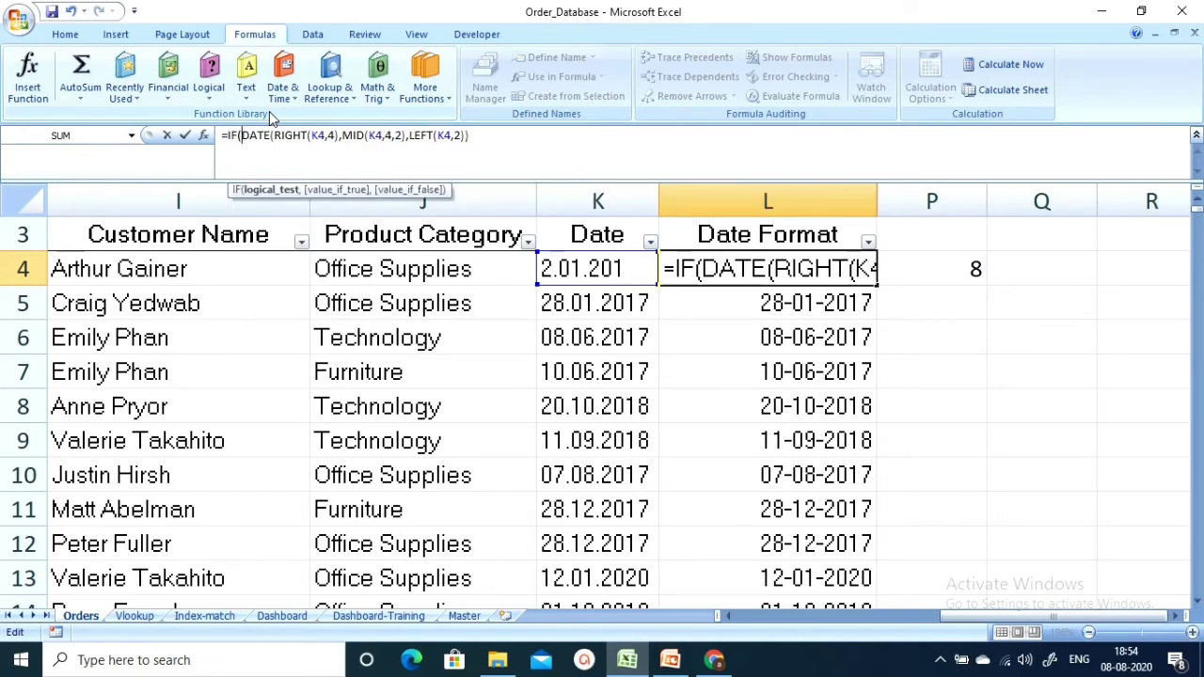
pyautogui.click(562, 270)
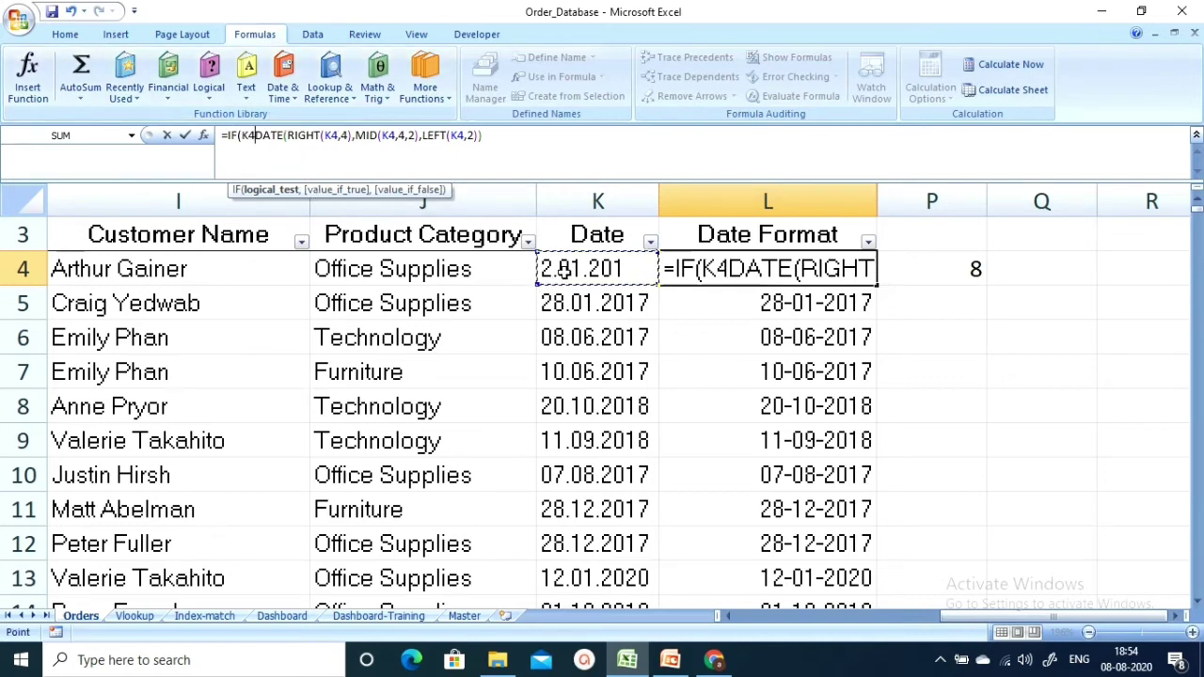
pyautogui.write('="')
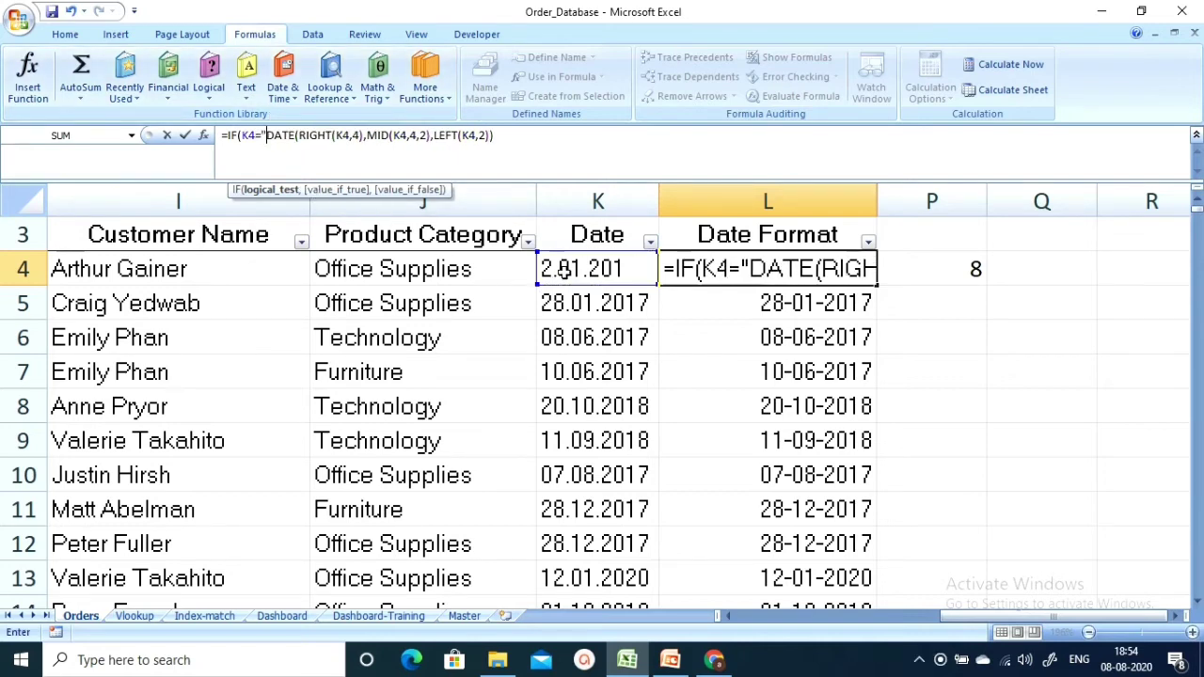
pyautogui.press('BackSpace')
pyautogui.press('BackSpace')
pyautogui.press('BackSpace')
pyautogui.press('BackSpace')
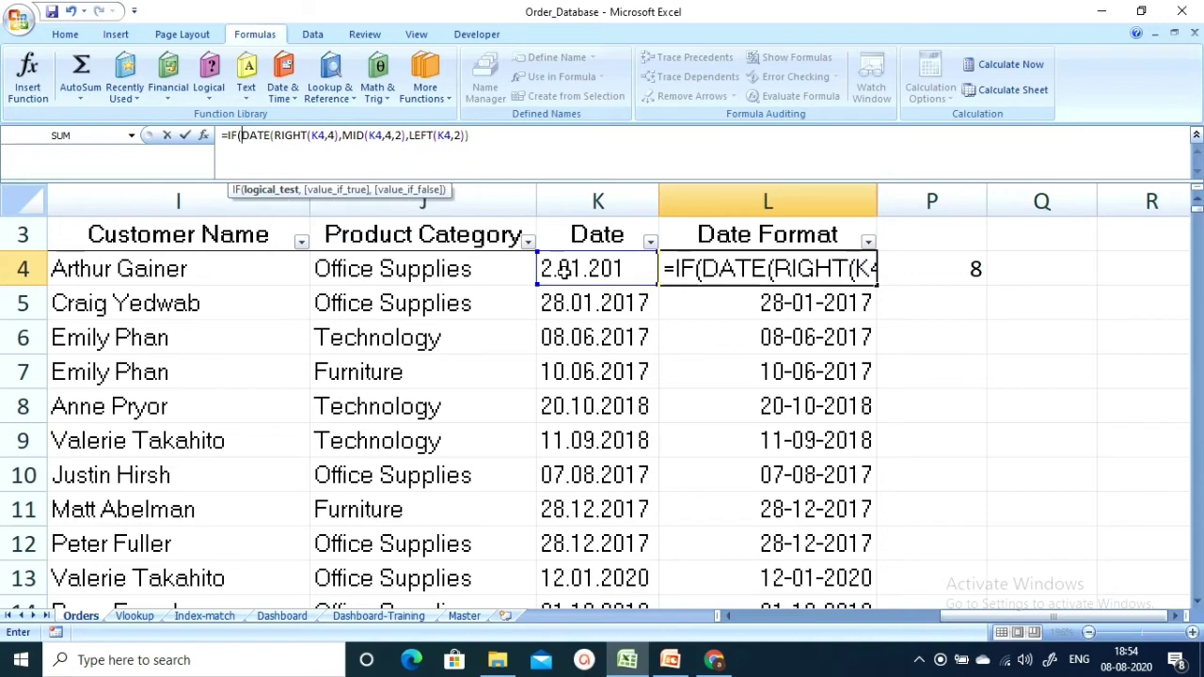
# Step: Enter LEN(K4)=10 as the logical test of the IF function in L4, ahead of the DATE function
pyautogui.write('le')
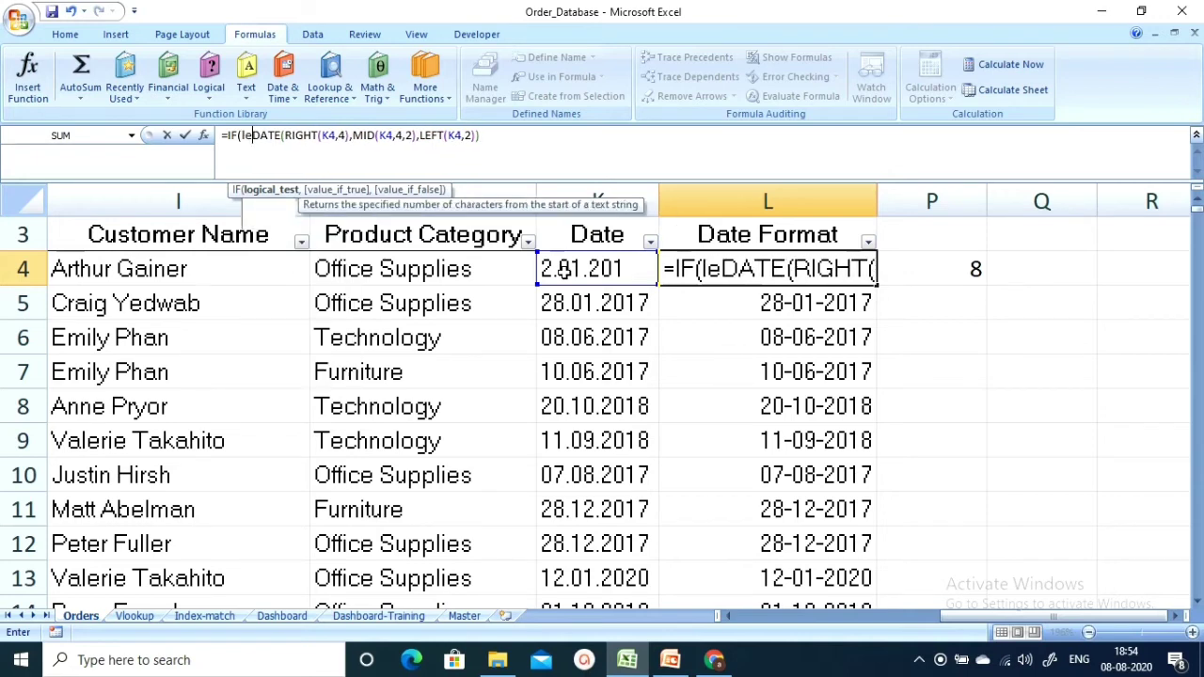
pyautogui.press('Tab')
pyautogui.press('BackSpace')
pyautogui.press('BackSpace')
pyautogui.press('BackSpace')
pyautogui.press('BackSpace')
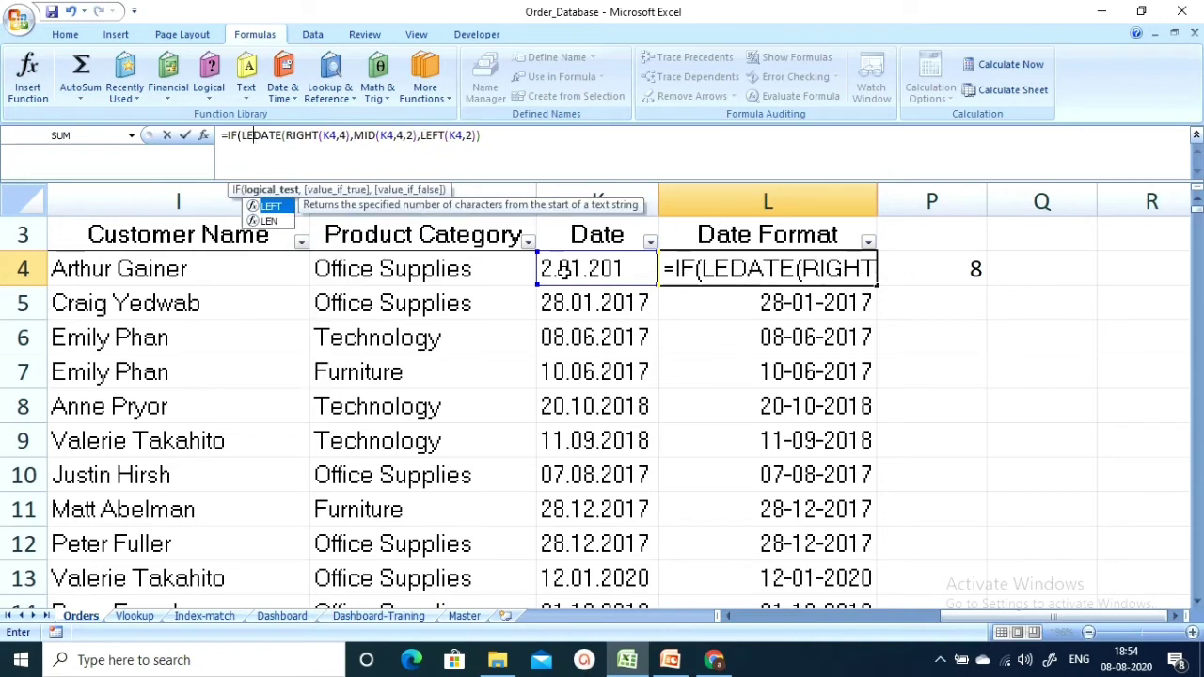
pyautogui.write('en')
pyautogui.press('Tab')
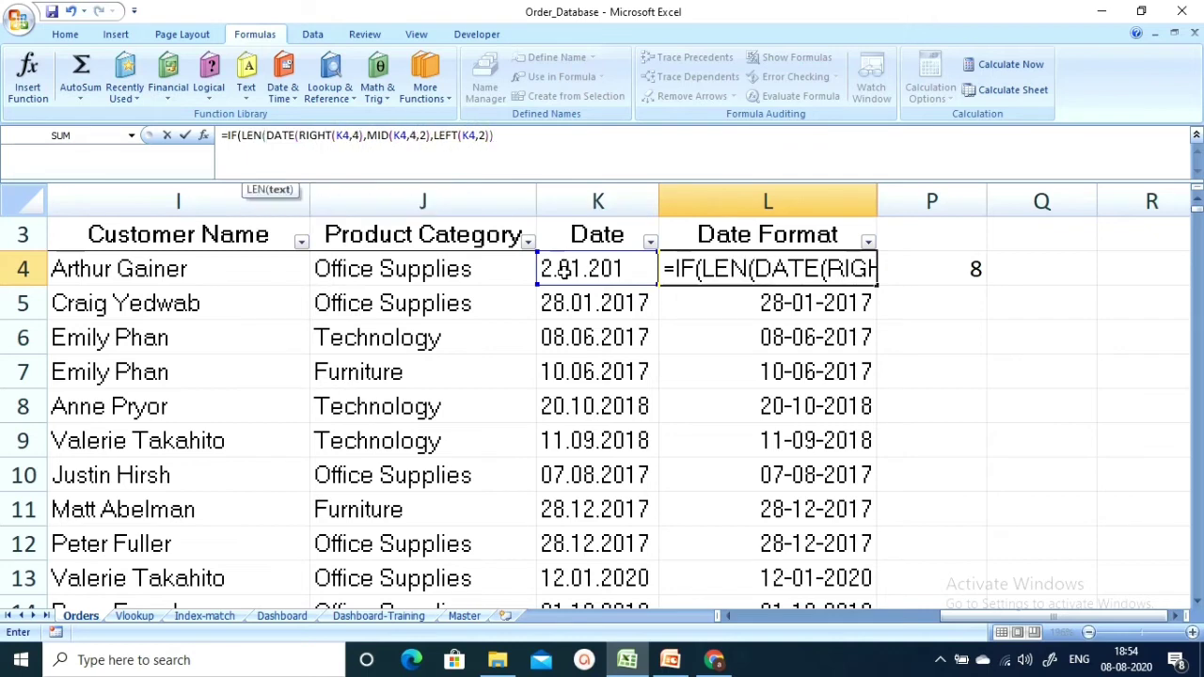
pyautogui.click(572, 276)
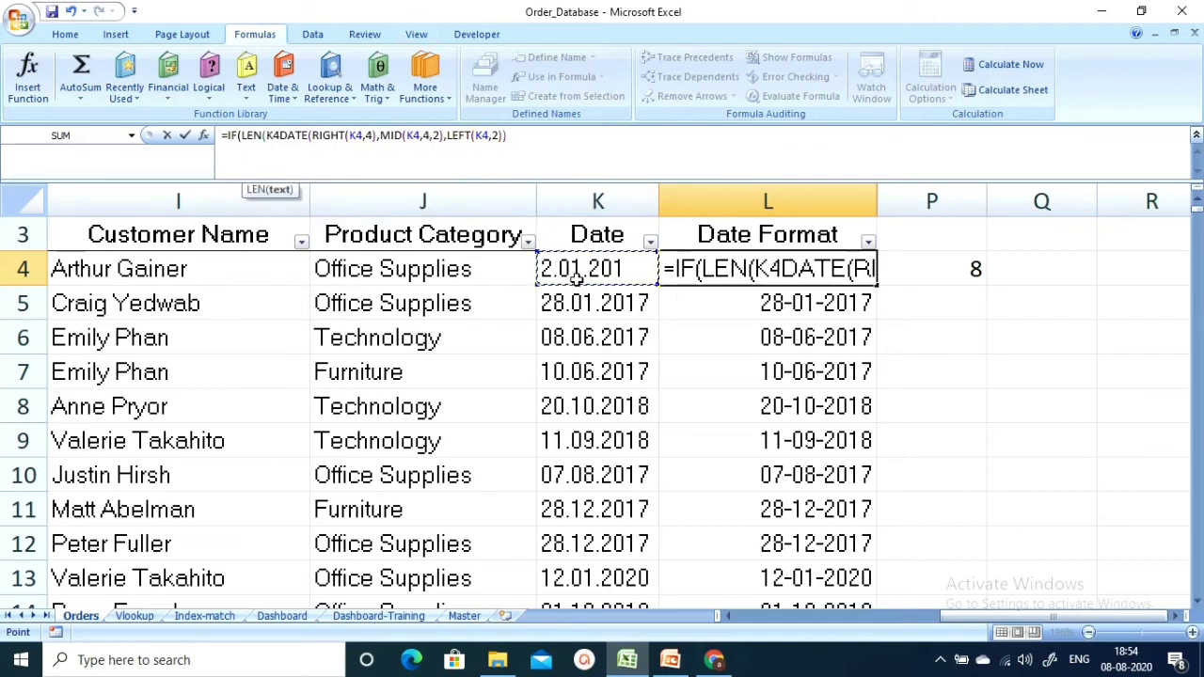
pyautogui.write(')=1-')
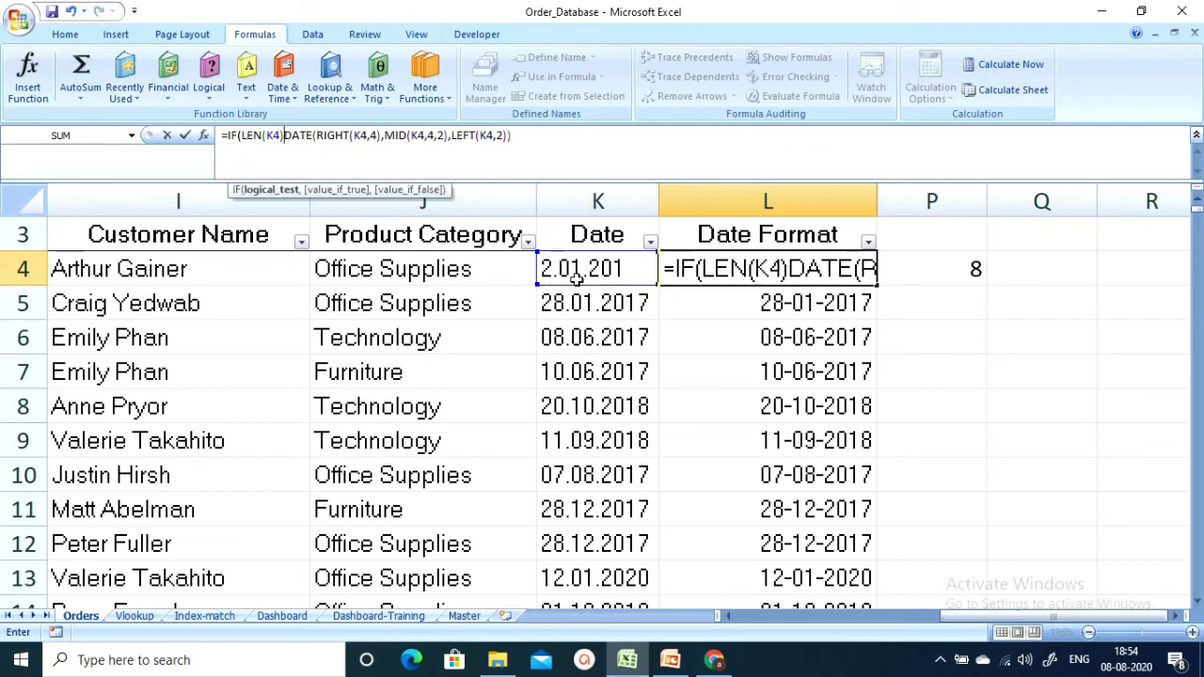
pyautogui.press('BackSpace')
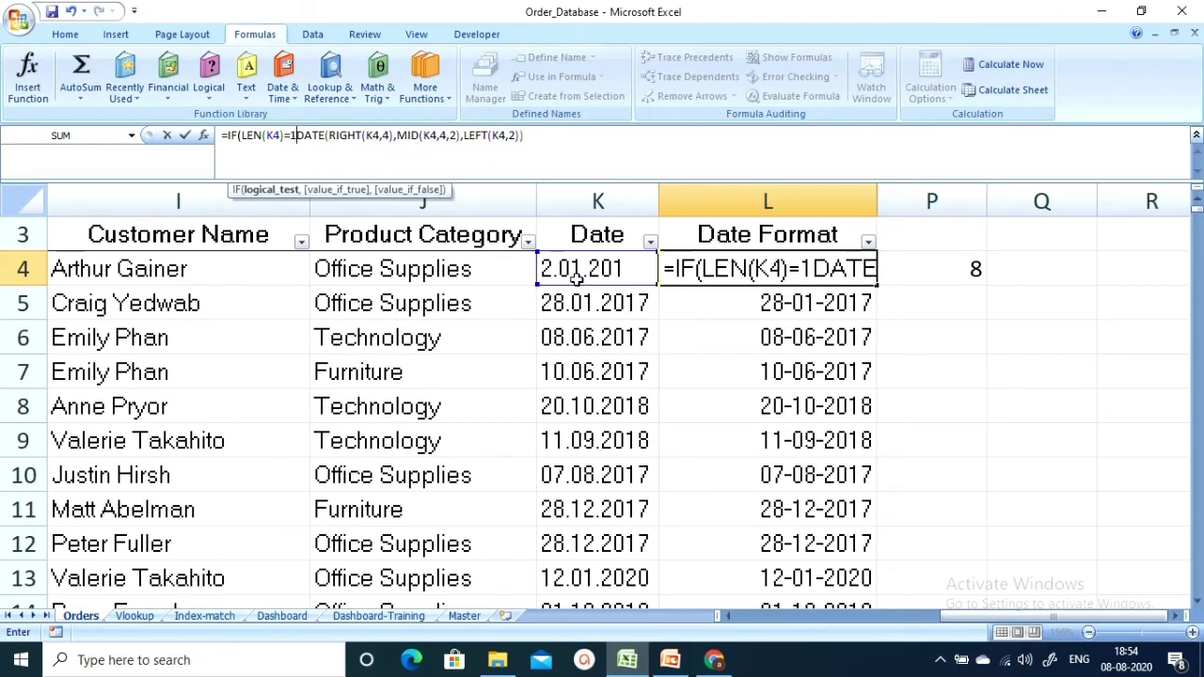
pyautogui.write('0,')
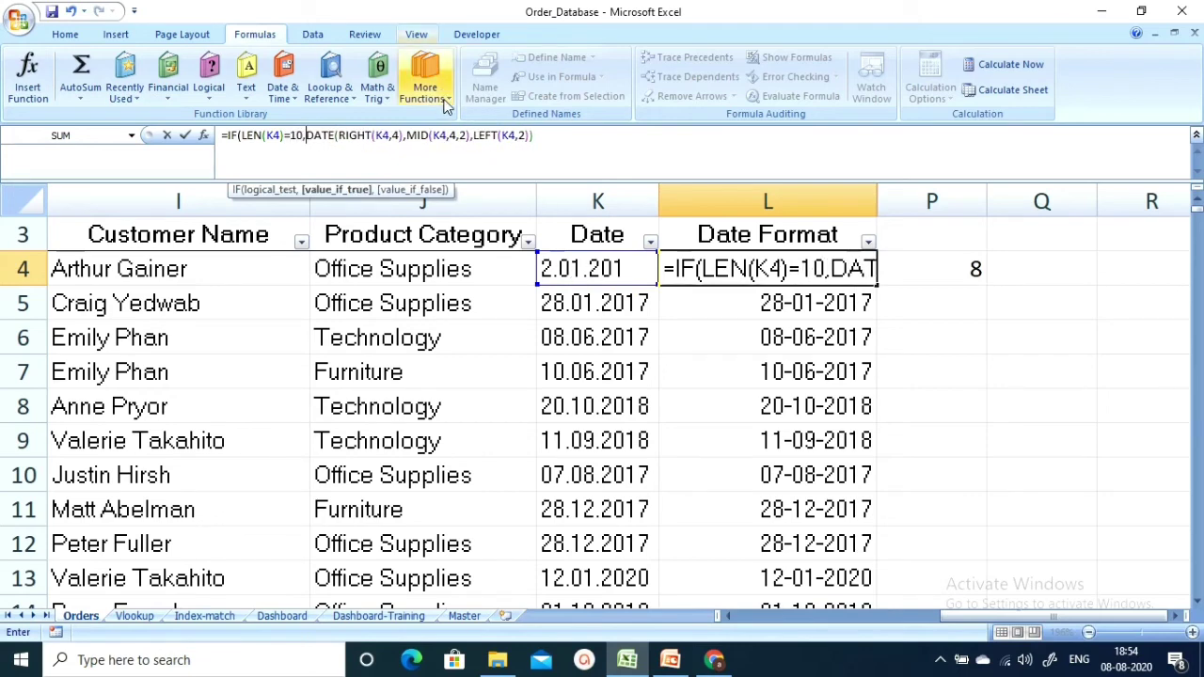
# Step: Complete the L4 formula with "Error in Date format" as the IF function's value if false
pyautogui.click(353, 137)
pyautogui.click(564, 141)
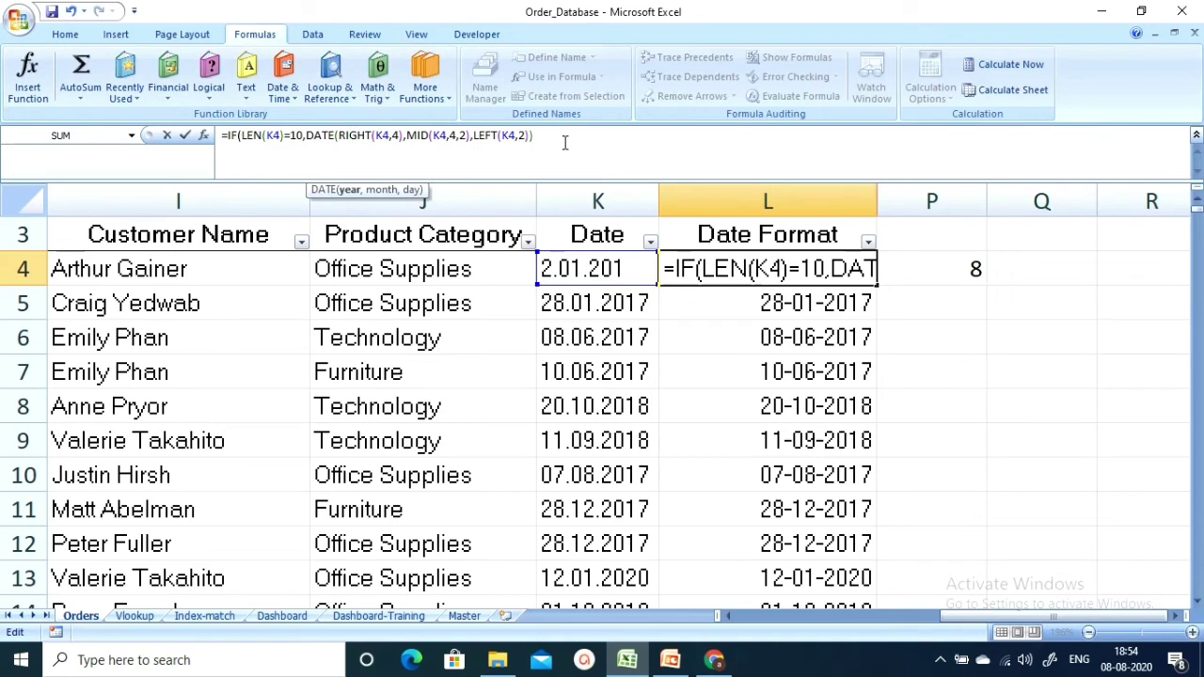
pyautogui.write('),')
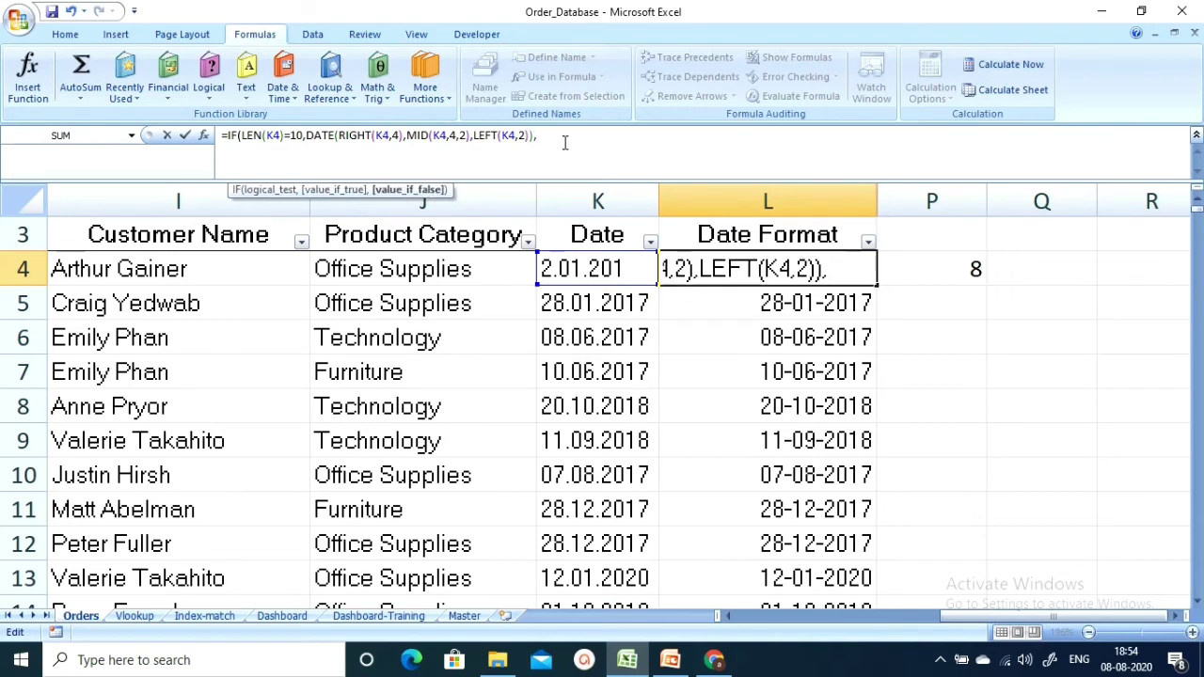
pyautogui.write('"R')
pyautogui.press('BackSpace')
pyautogui.write('Ee')
pyautogui.press('BackSpace')
pyautogui.write('rror')
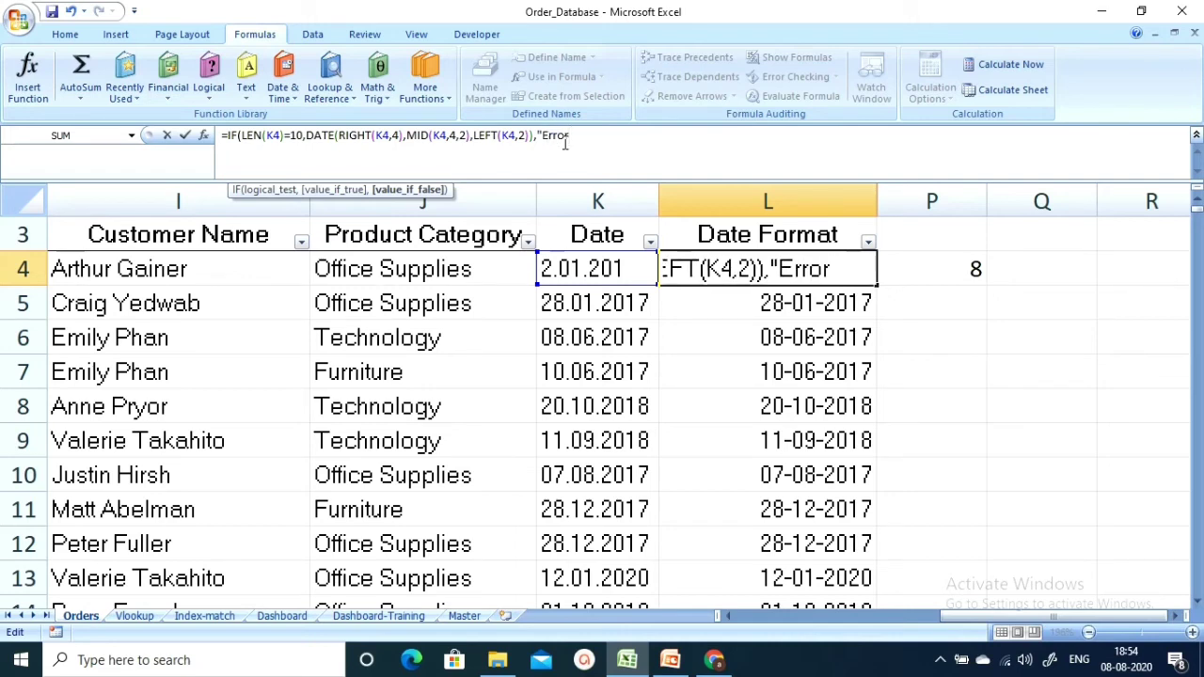
pyautogui.write(' in Do')
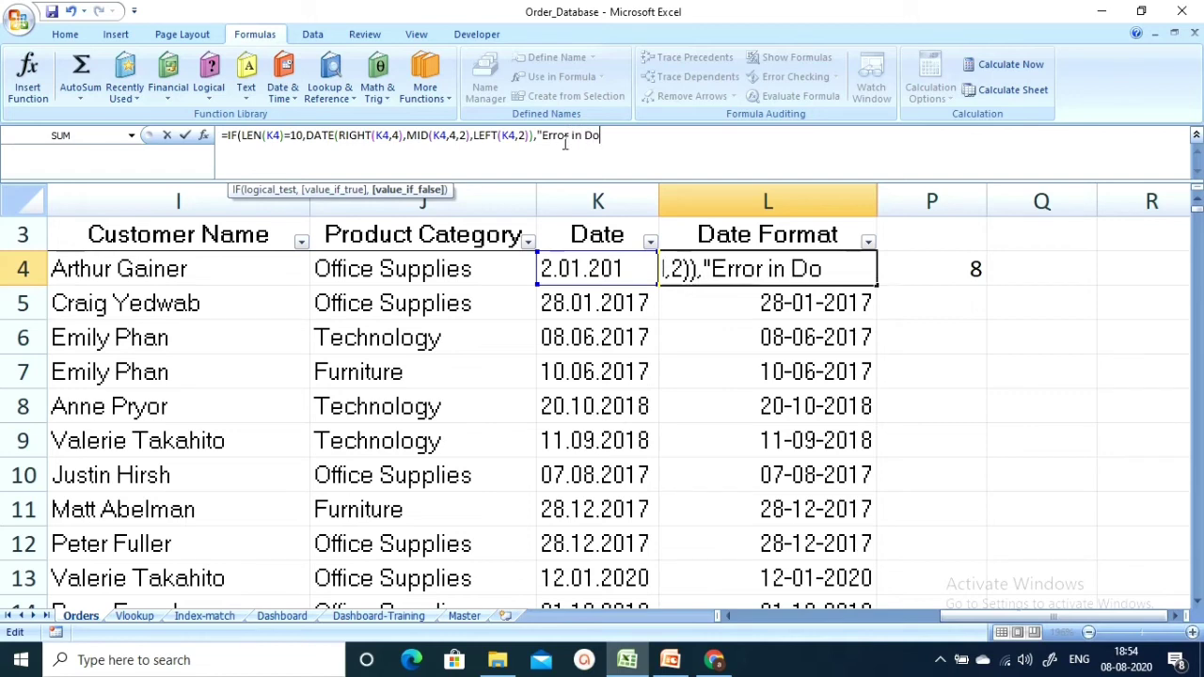
pyautogui.press('BackSpace')
pyautogui.write('ate for')
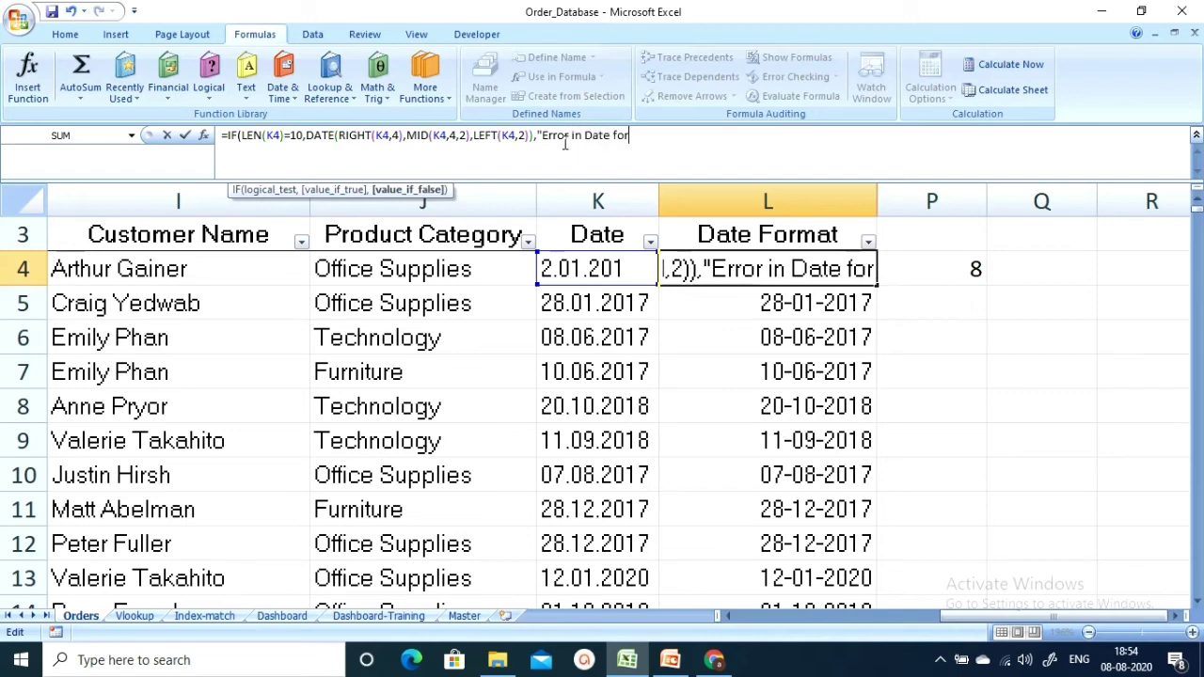
pyautogui.write('mat")')
pyautogui.hotkey('ctrl', 'Return')
# Step: Copy the L4 formula down the rest of the Date Format column
pyautogui.hotkey('ctrl', 'c')
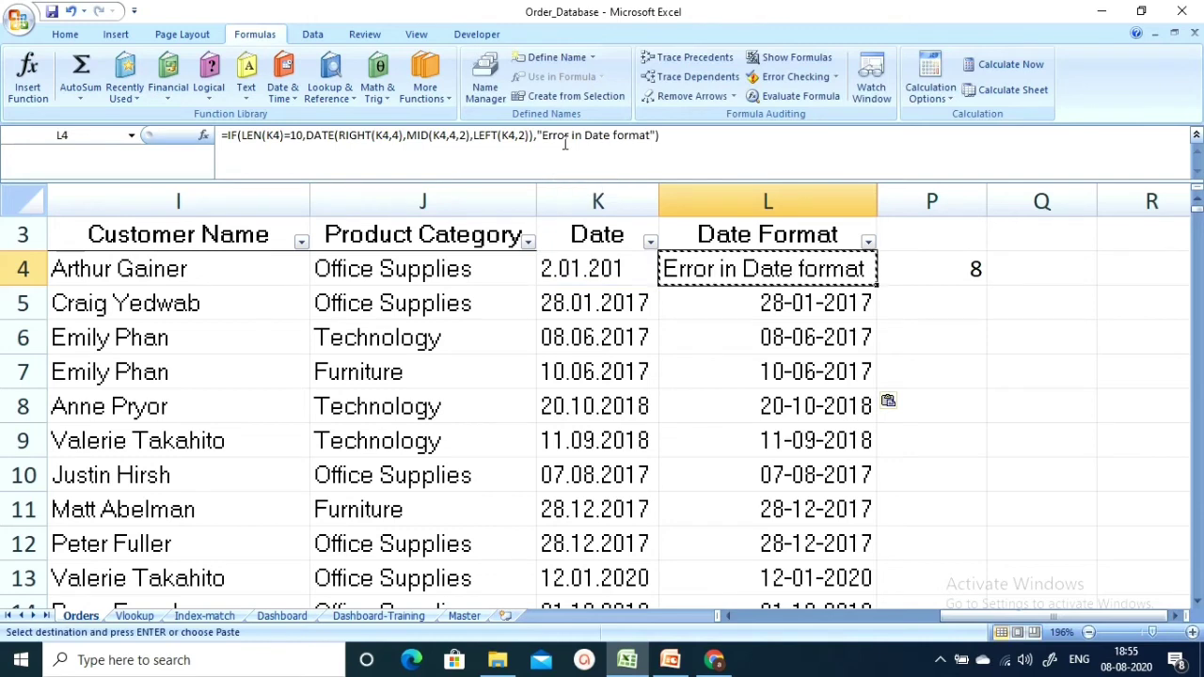
pyautogui.hotkey('ctrl', 'shift', 'Down')
pyautogui.hotkey('ctrl', 'v')
pyautogui.press('Up')
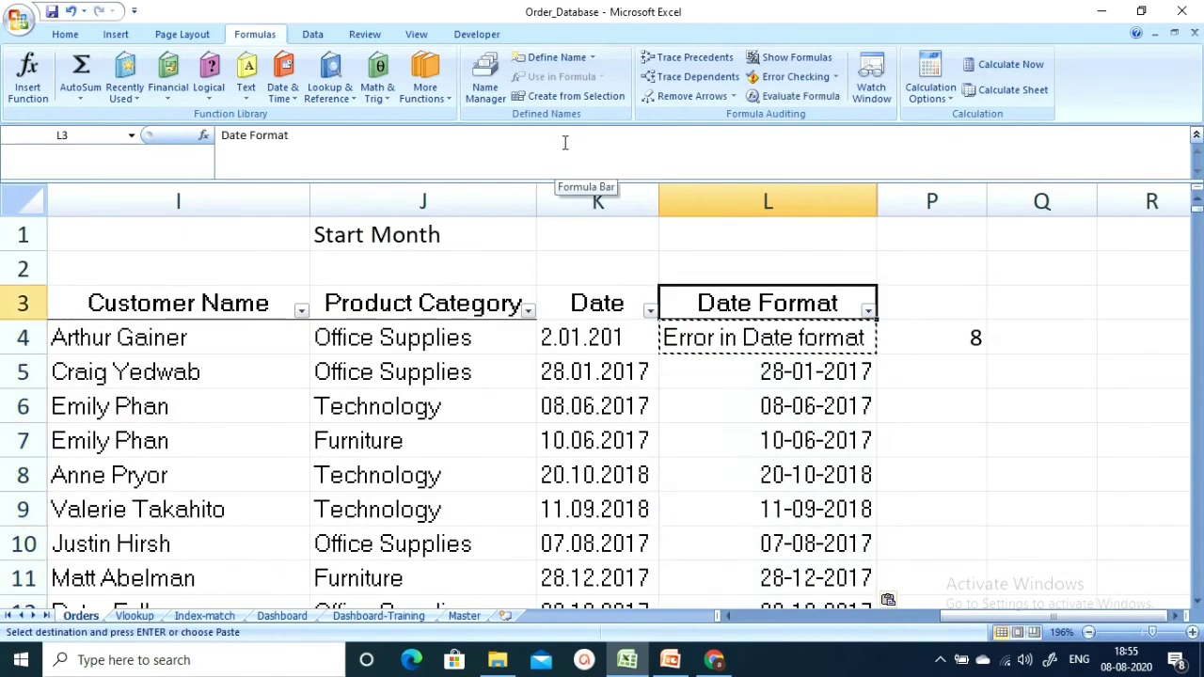
pyautogui.press('Down')
pyautogui.press('Down')
pyautogui.hotkey('ctrl', 'Down')
pyautogui.hotkey('ctrl', 'Up')
pyautogui.press('Down')
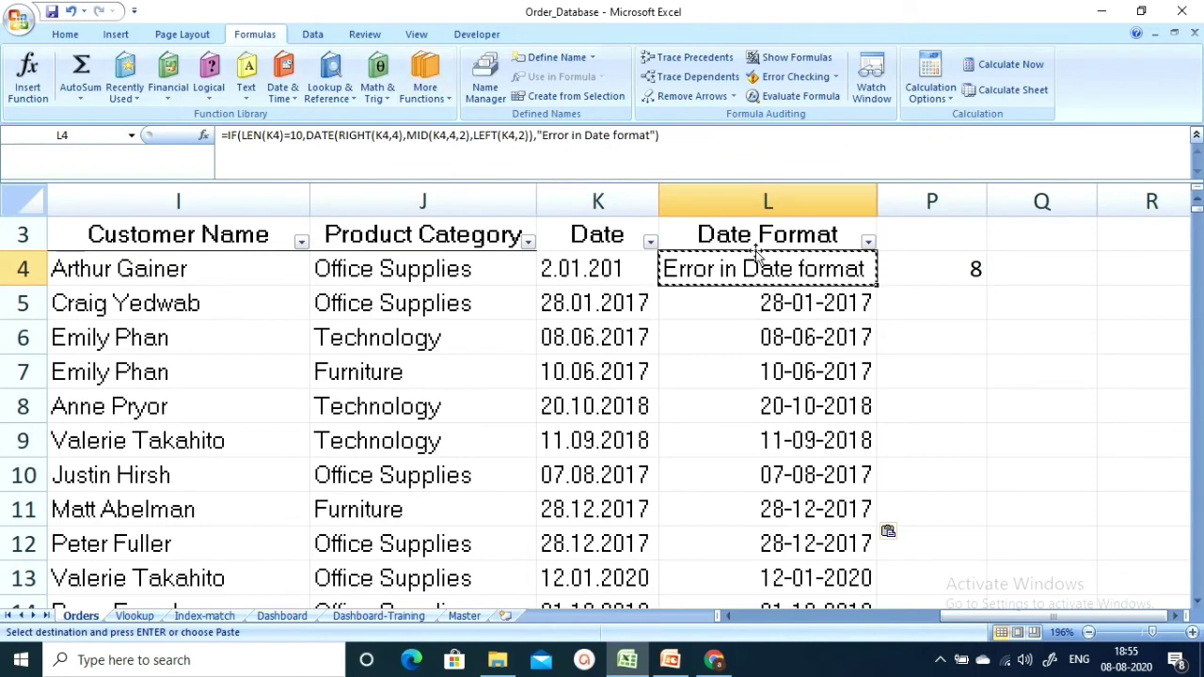
# Step: Remove the second digit of the day in K7, leaving 1.06.2017, to test the length check
pyautogui.doubleClick(565, 372)
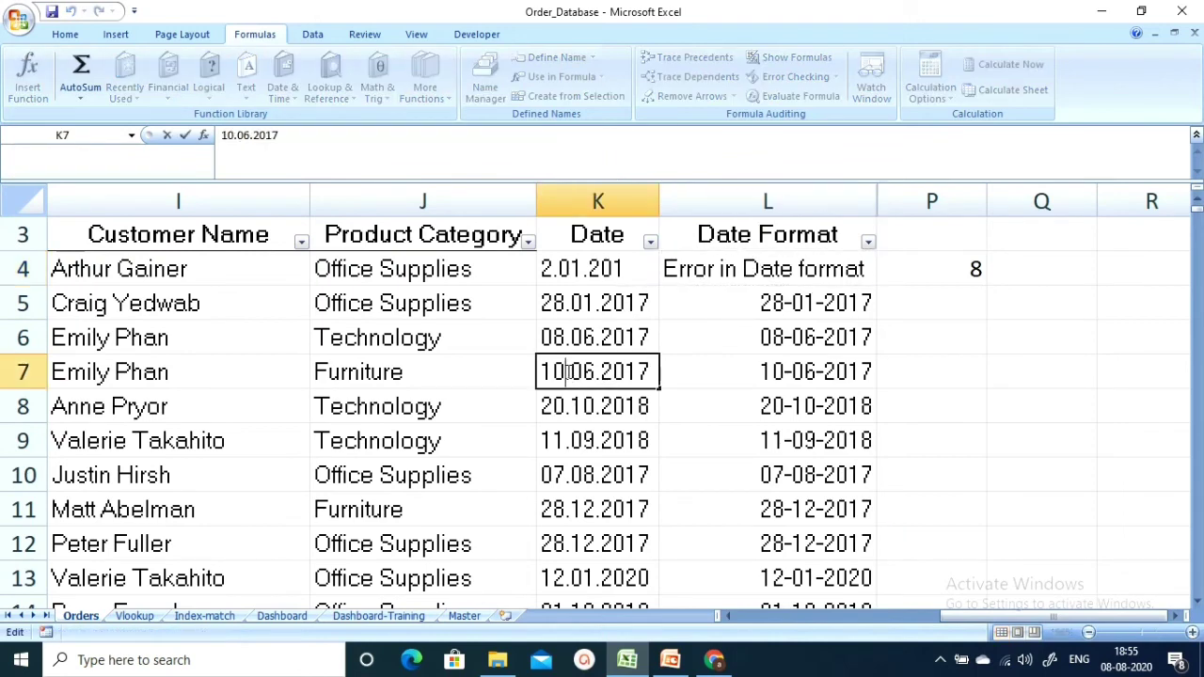
pyautogui.press('BackSpace')
pyautogui.press('Return')
pyautogui.click(647, 370)
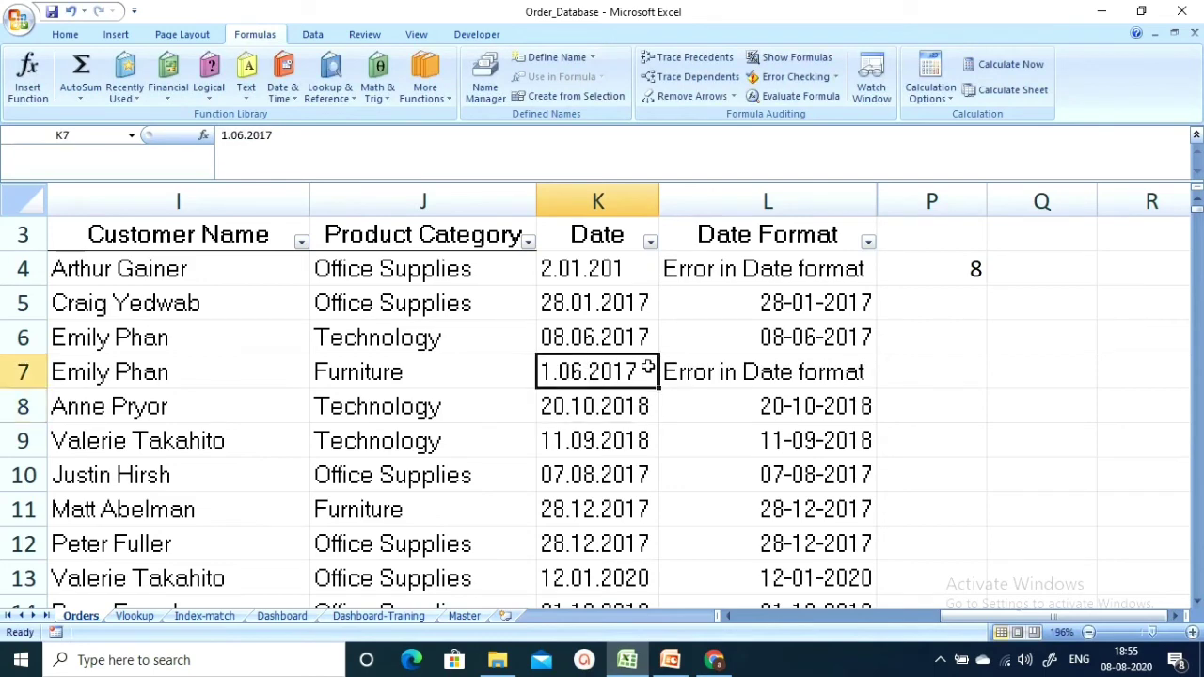
# Step: Shorten the year of the text date in K7, leaving 1.06.20
pyautogui.doubleClick(647, 370)
pyautogui.press('BackSpace')
pyautogui.doubleClick(641, 370)
pyautogui.press('BackSpace')
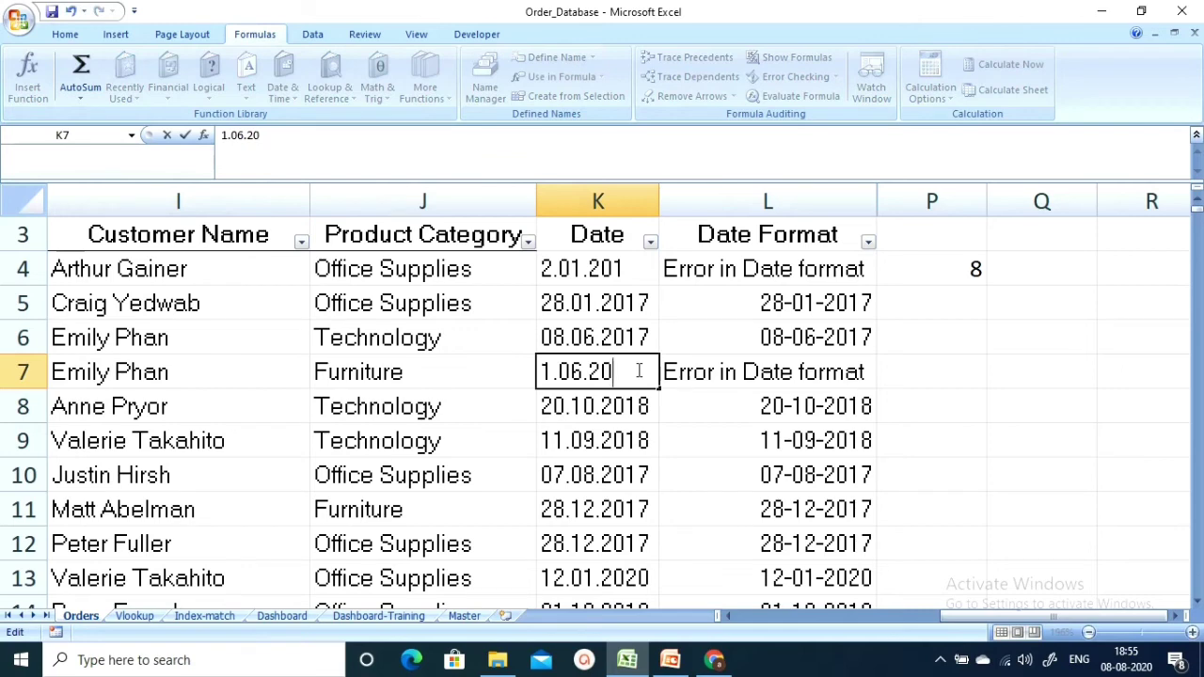
pyautogui.press('Return')
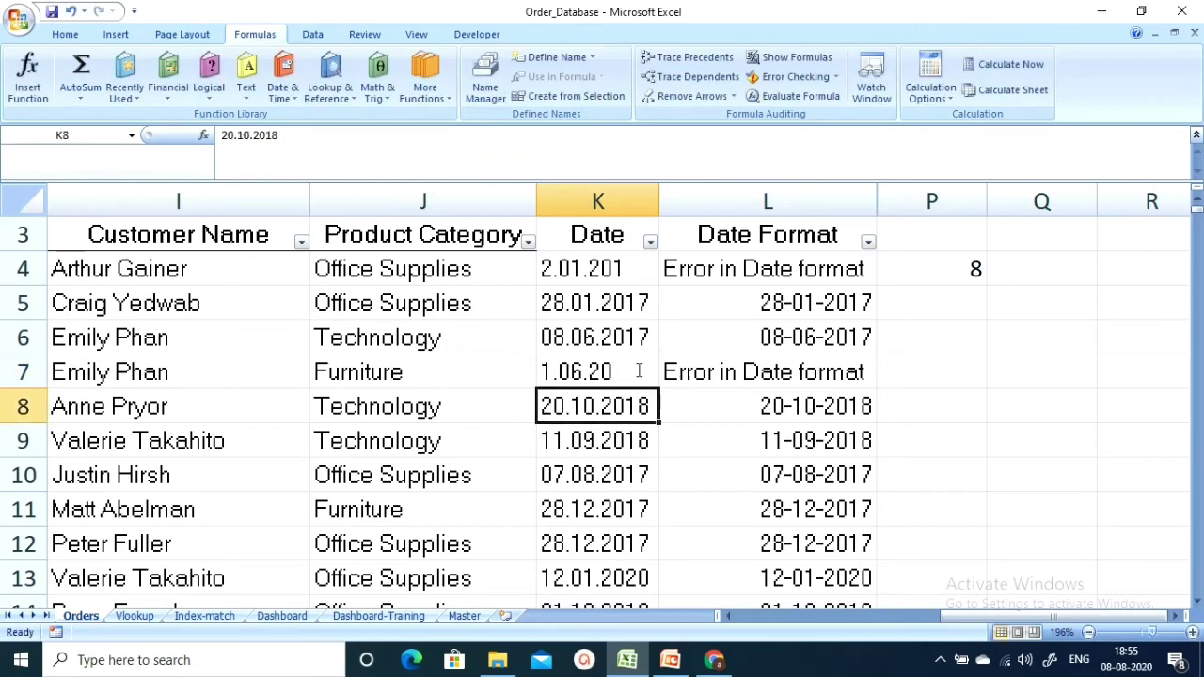
pyautogui.click(639, 371)
pyautogui.press('Right')
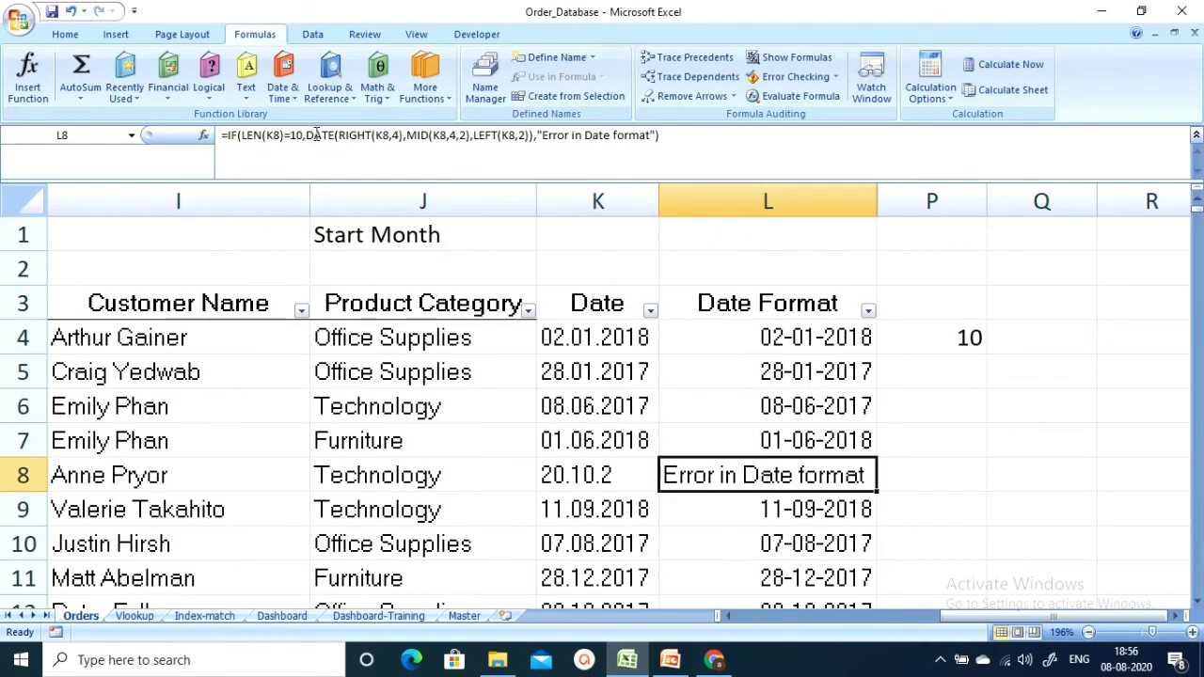
# Step: Examine the DATE, RIGHT, MID and LEFT parts of the IF formula in L8 without changing it
pyautogui.click(318, 136)
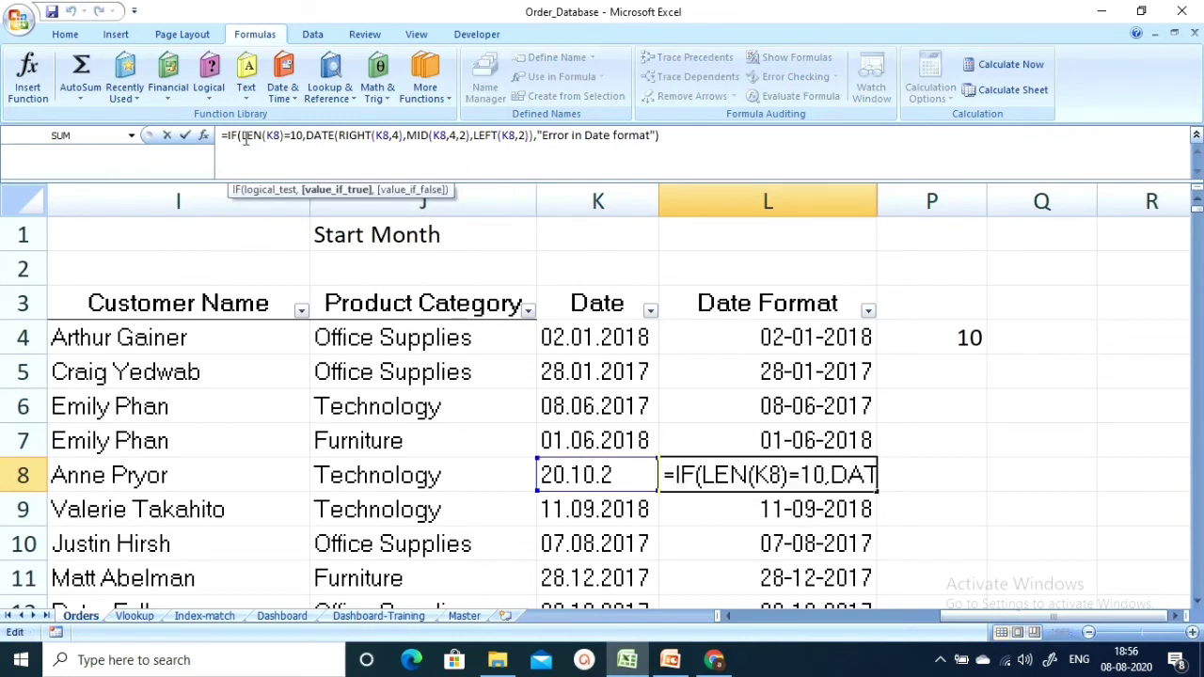
pyautogui.click(345, 136)
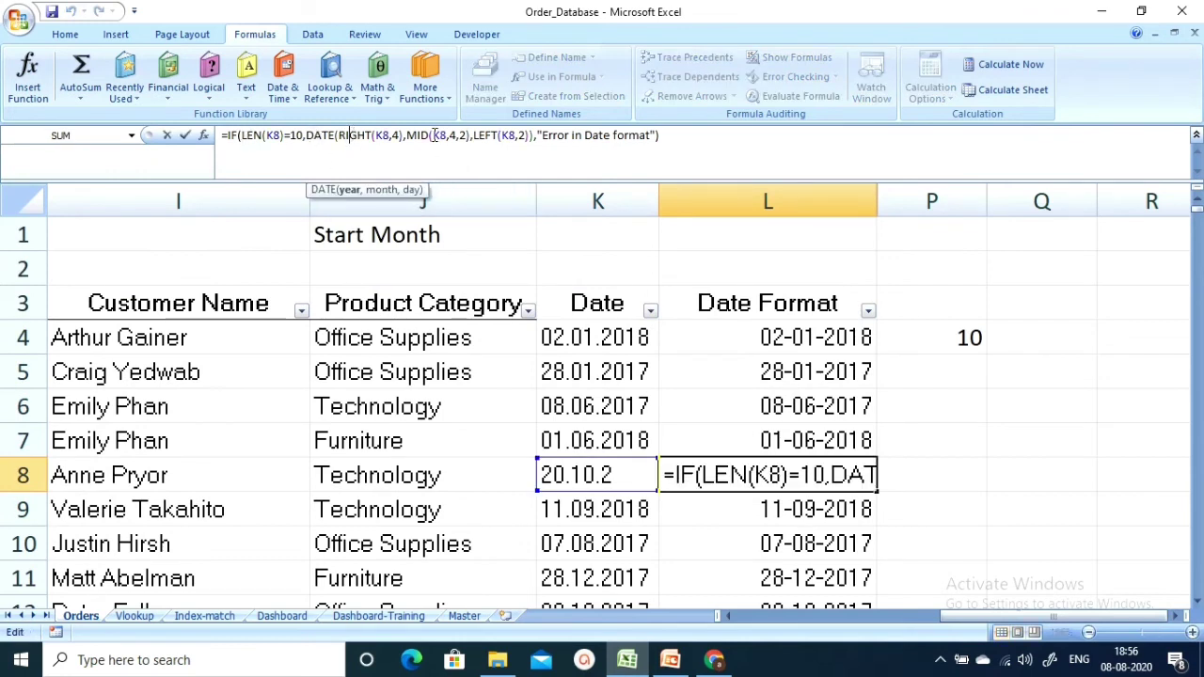
pyautogui.click(427, 137)
pyautogui.click(485, 136)
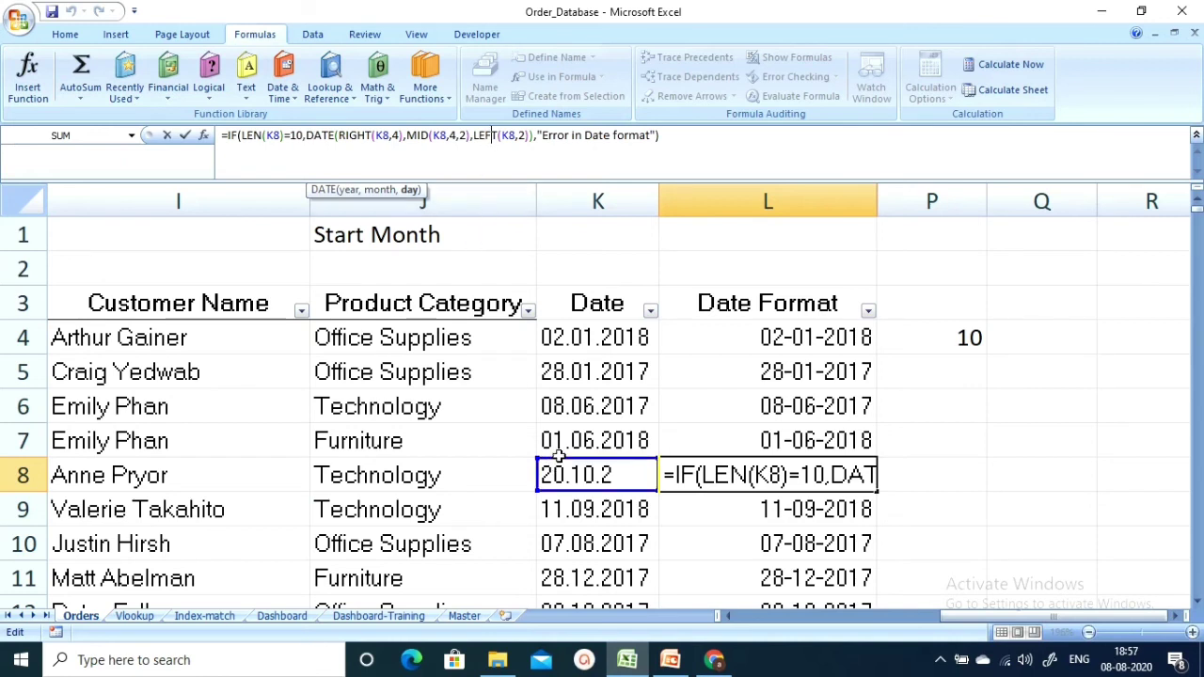
pyautogui.hotkey('ctrl', 'Return')
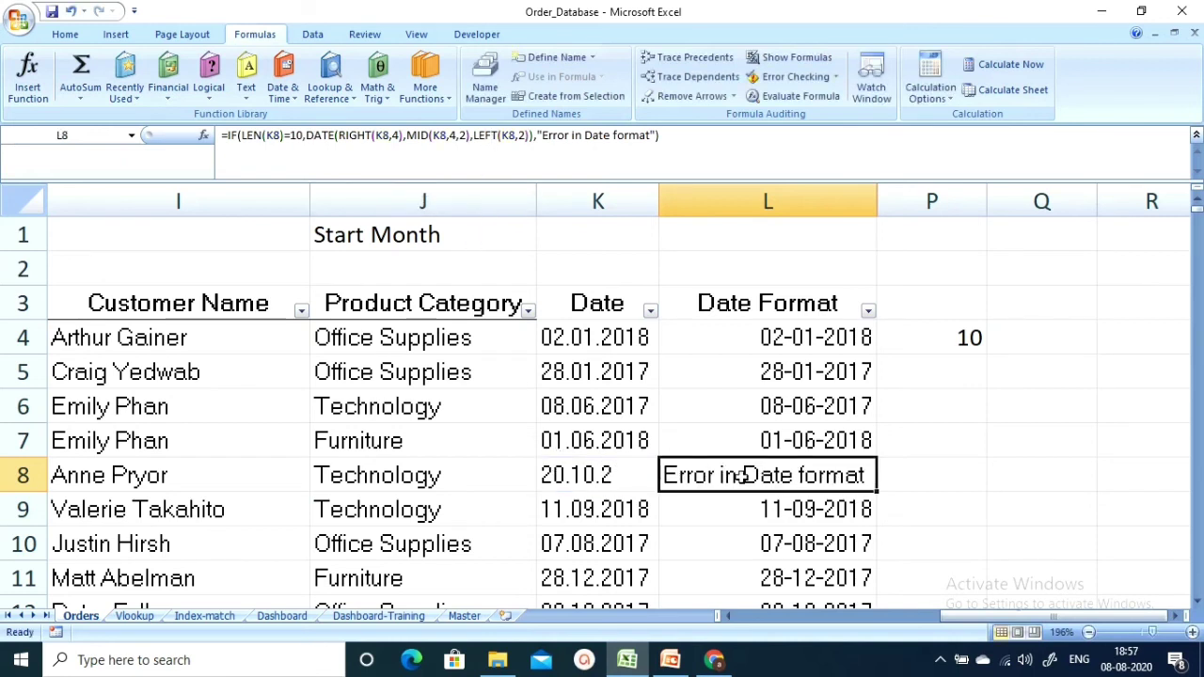